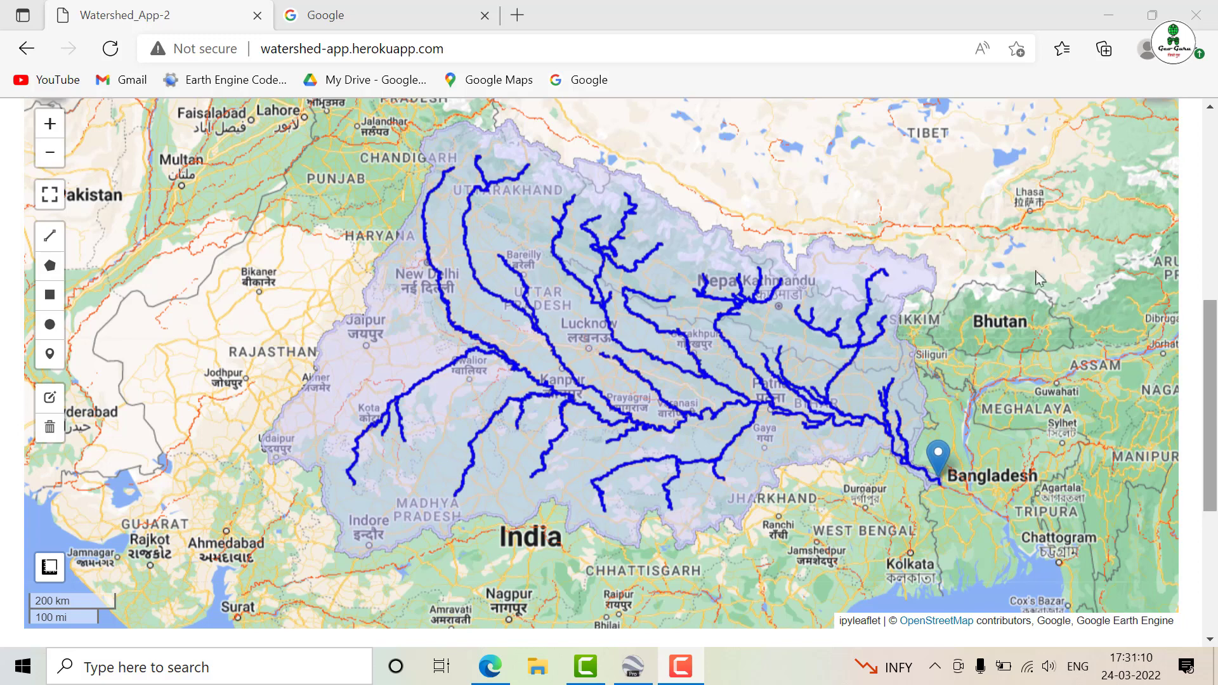
Open watershed-app.herokuapp.com in the second browser tab
left_click(388, 12)
left_click(379, 47)
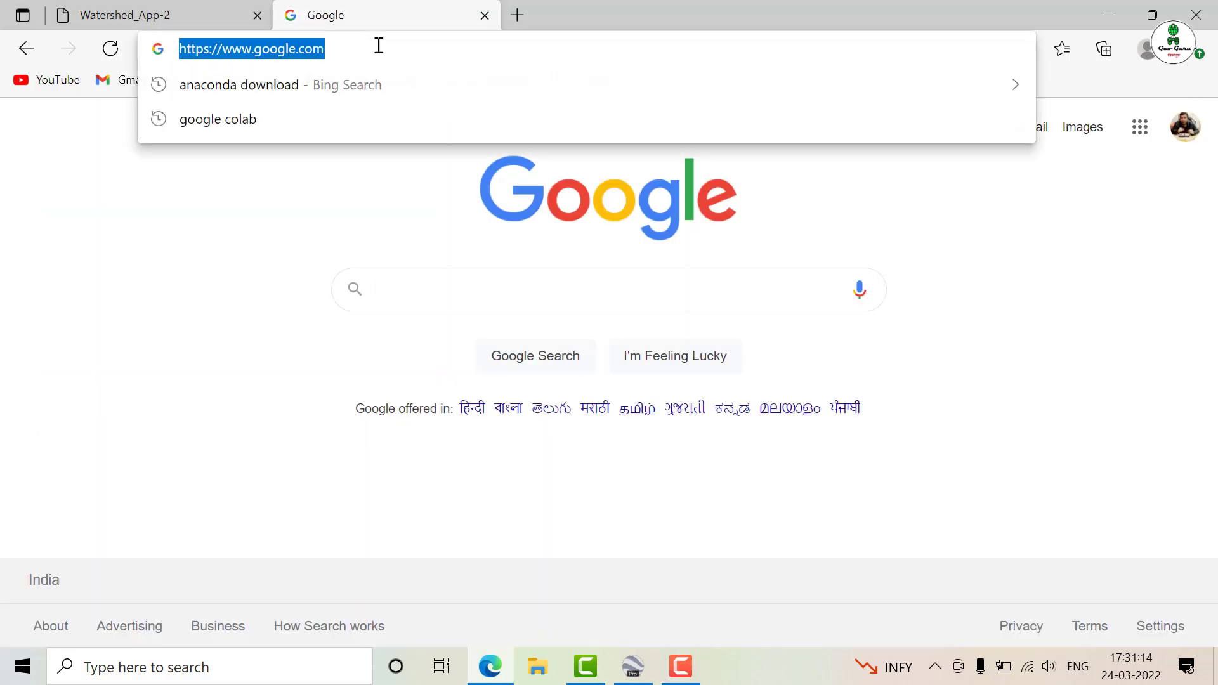
type("water")
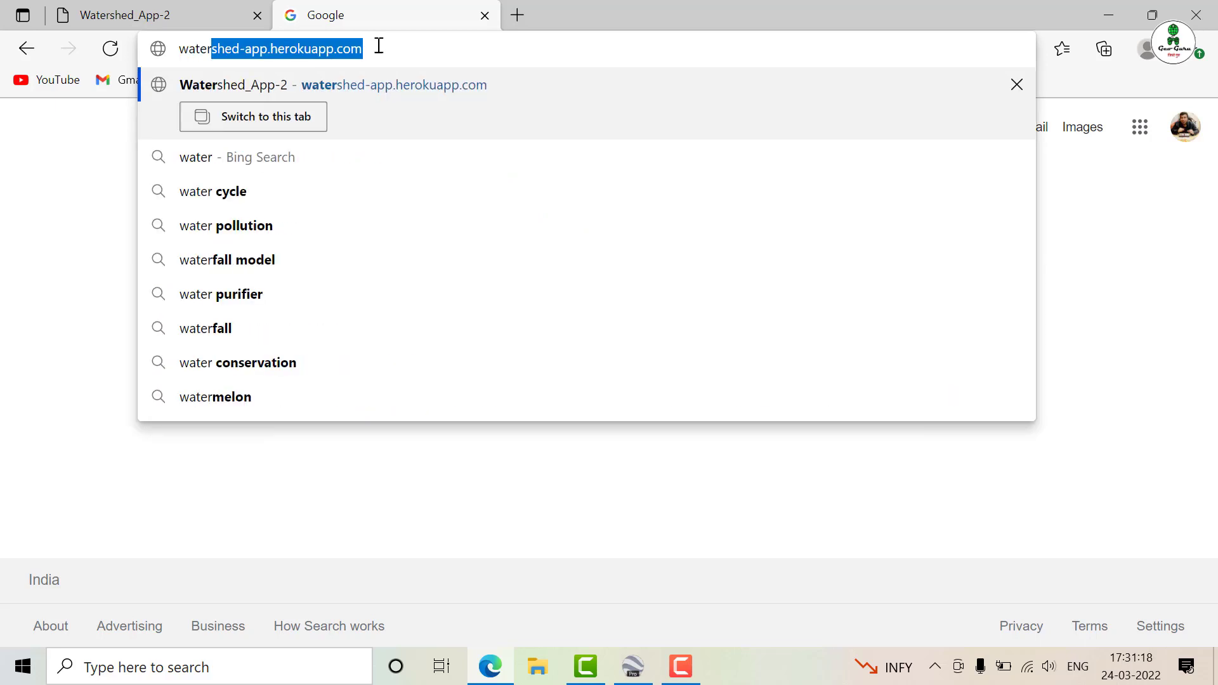
key("Right")
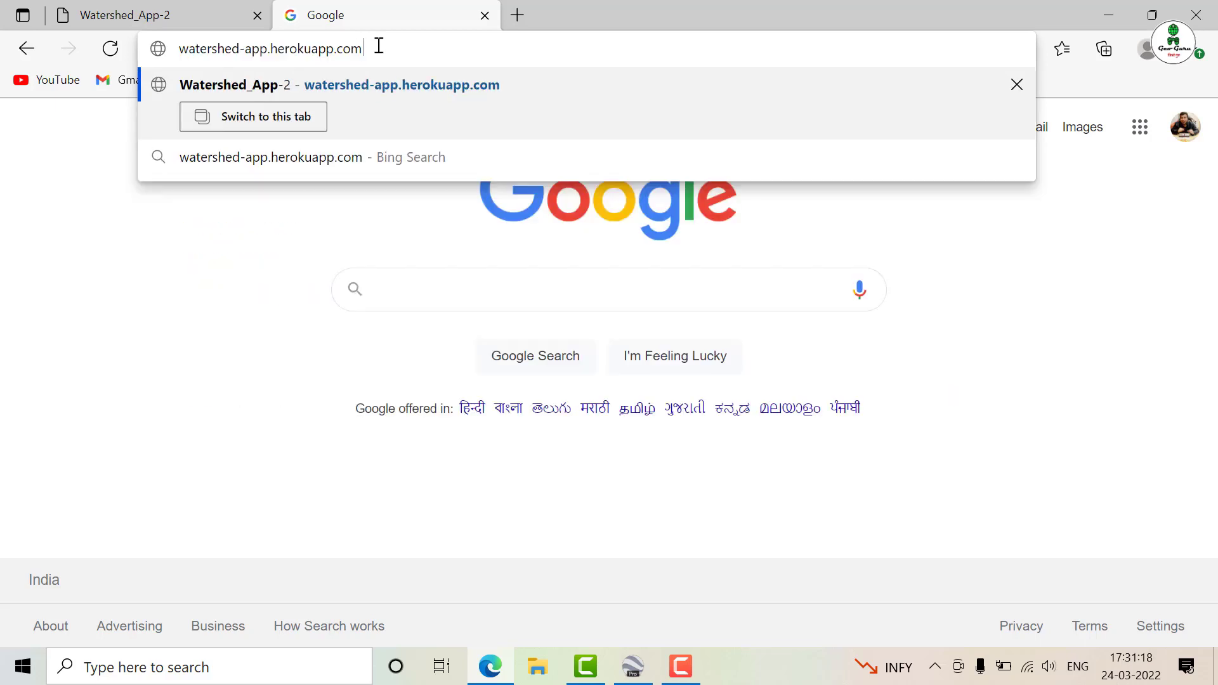
key("Return")
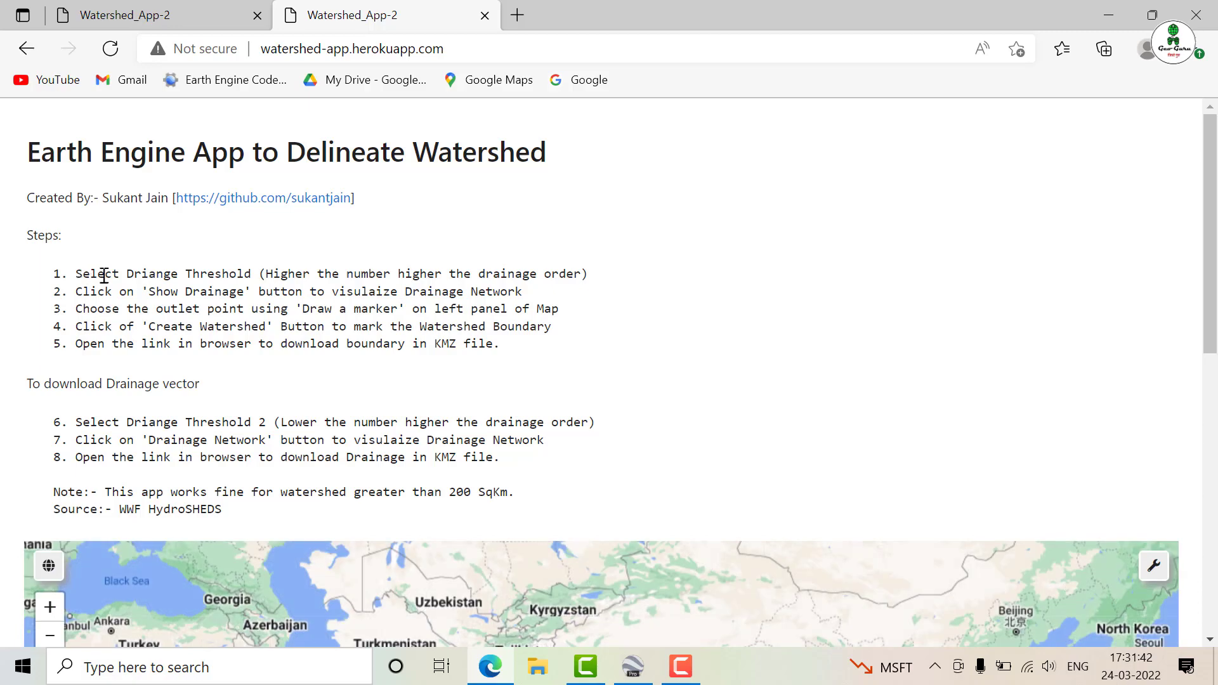
Display the drainage network on the map using the Drain Threshold of 10000
scroll(507, 595, "down", 9)
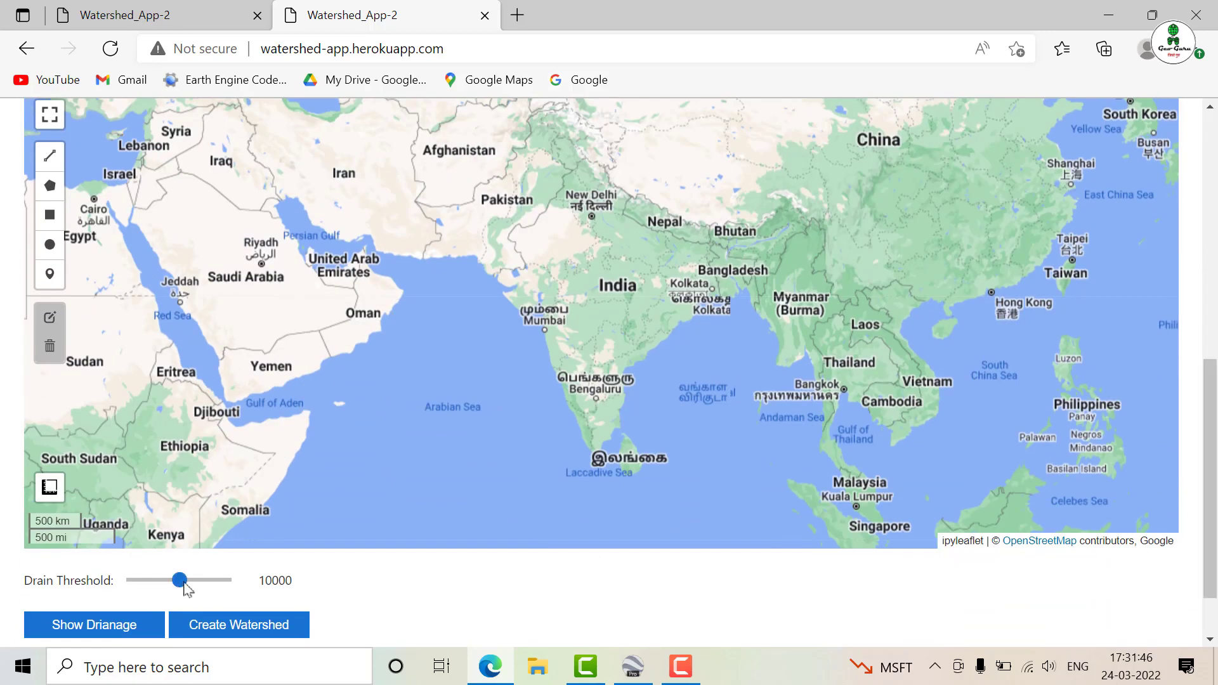
left_click(89, 636)
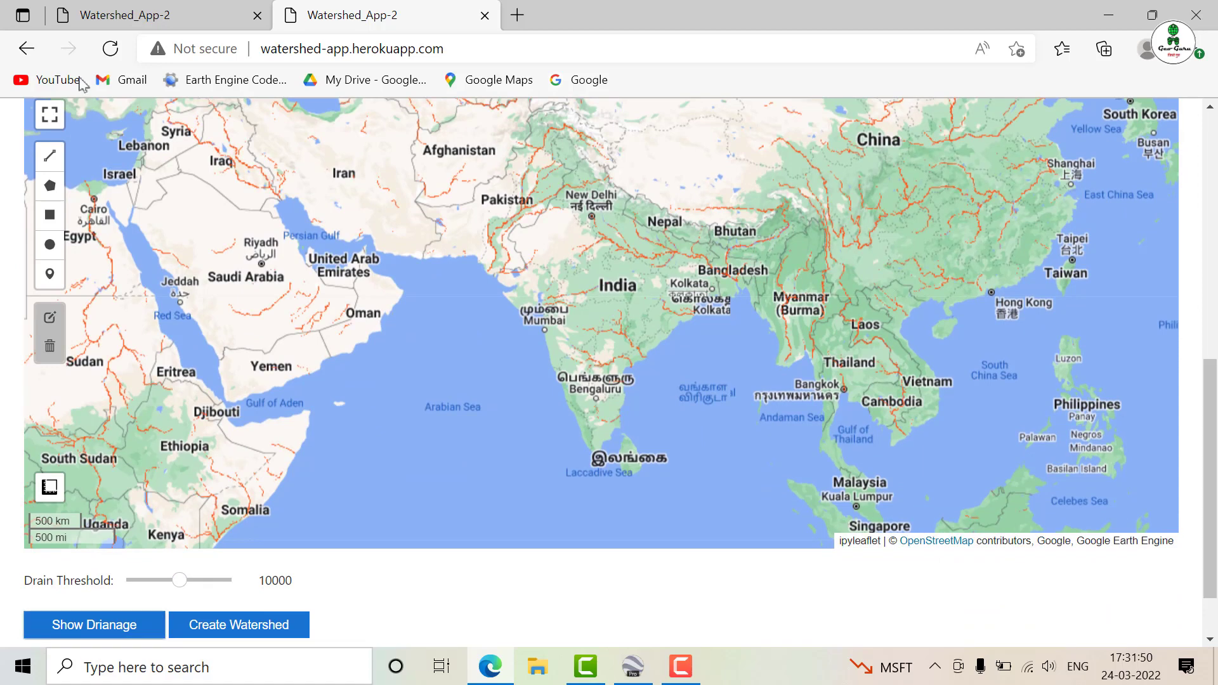
key("F9")
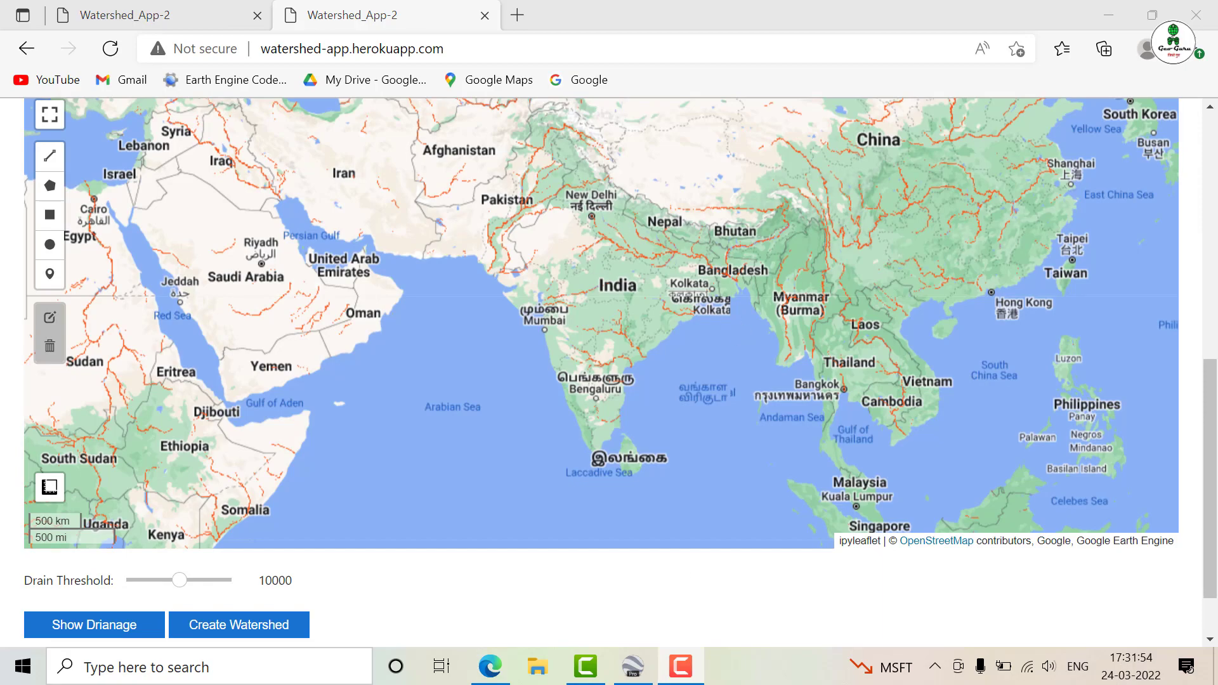
Place an outlet marker on the Narmada drainage line at the western end of the reservoir, east of Punasa
left_click_drag(1215, 391, 1203, 218)
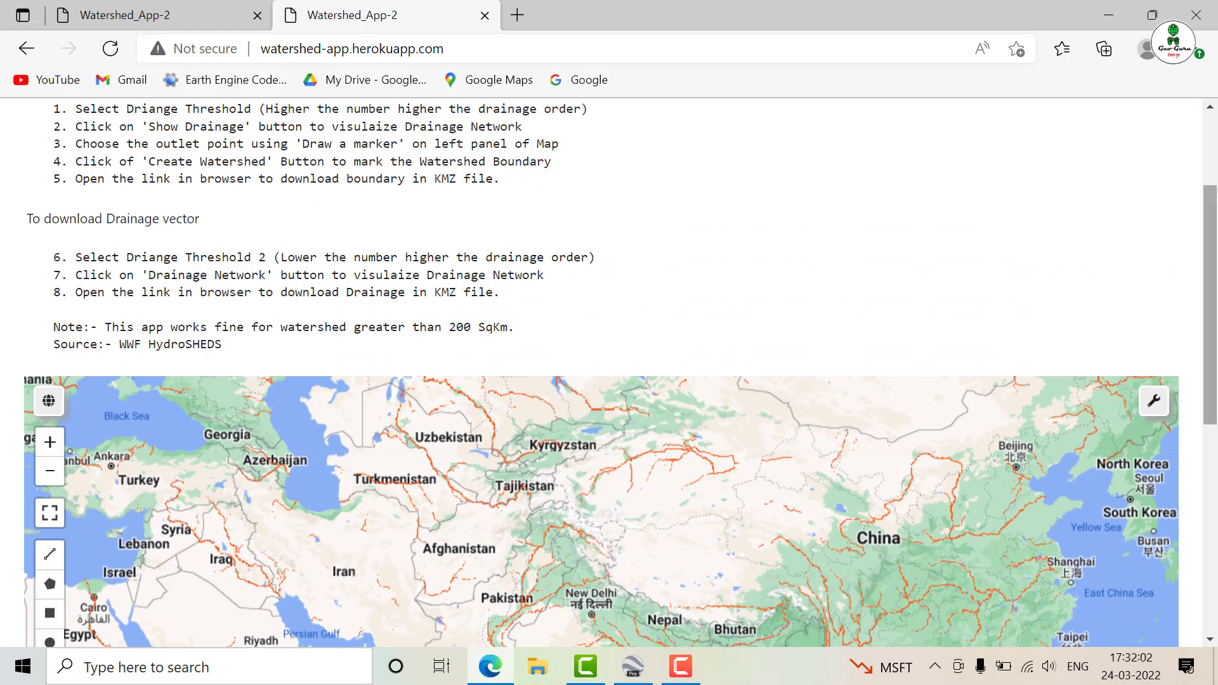
left_click_drag(1210, 298, 1210, 446)
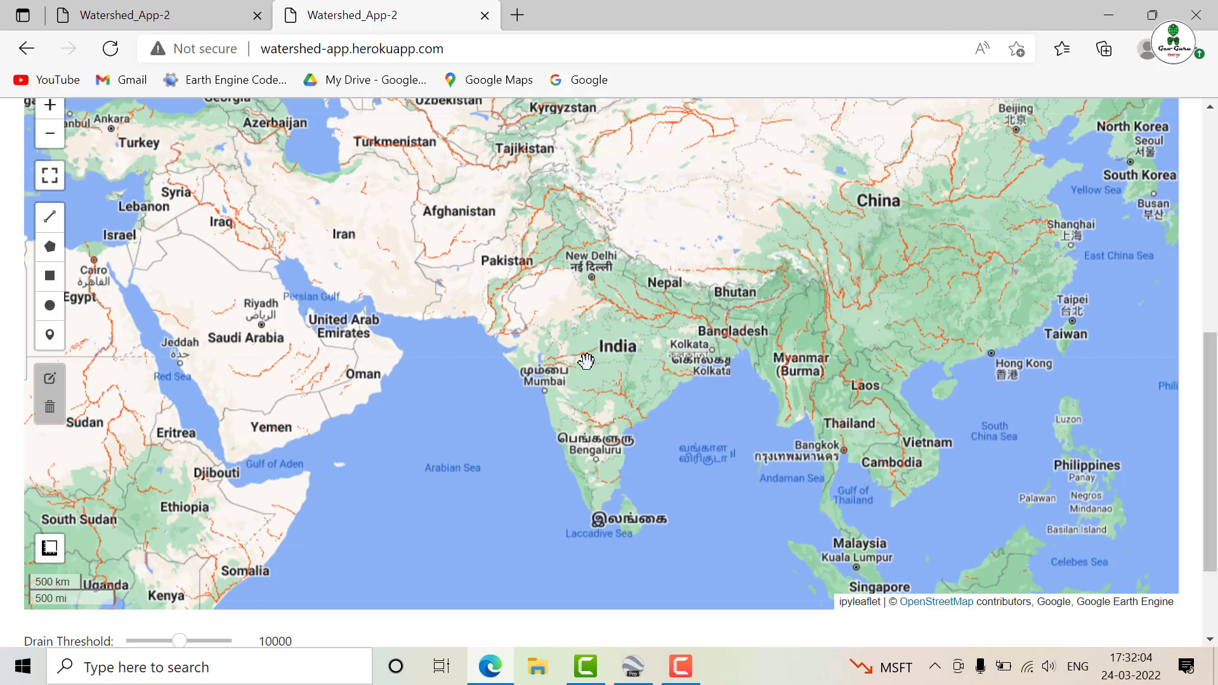
scroll(587, 360, "up", 3)
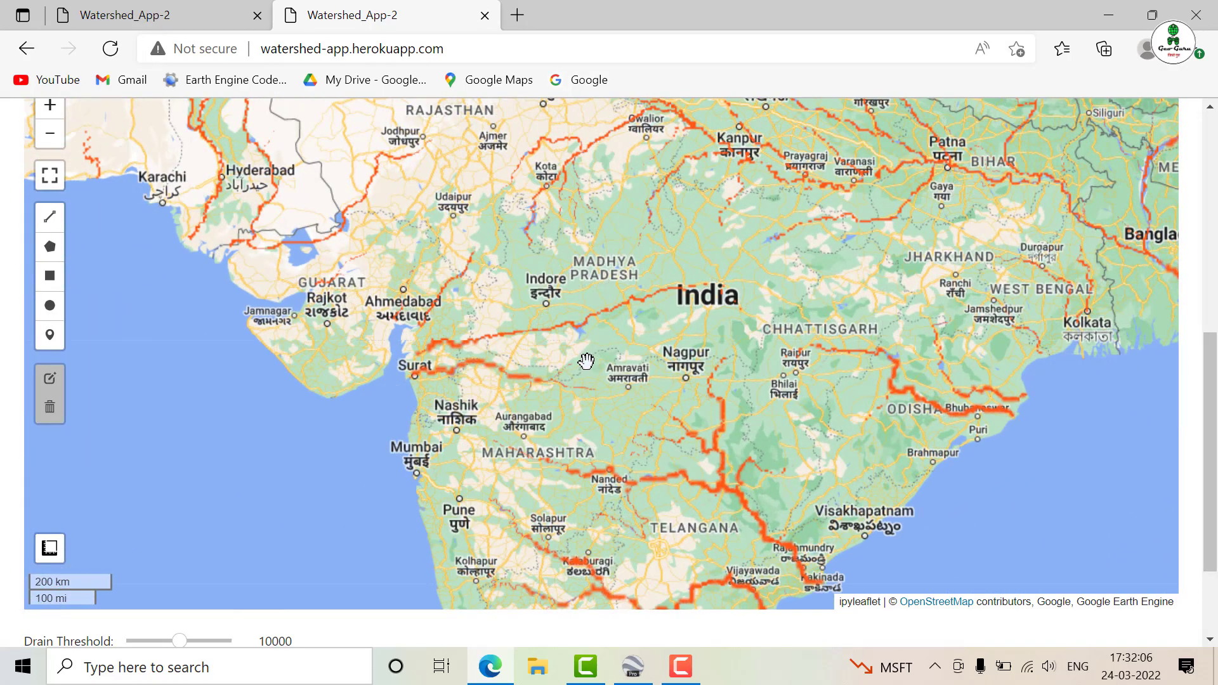
scroll(562, 287, "up", 2)
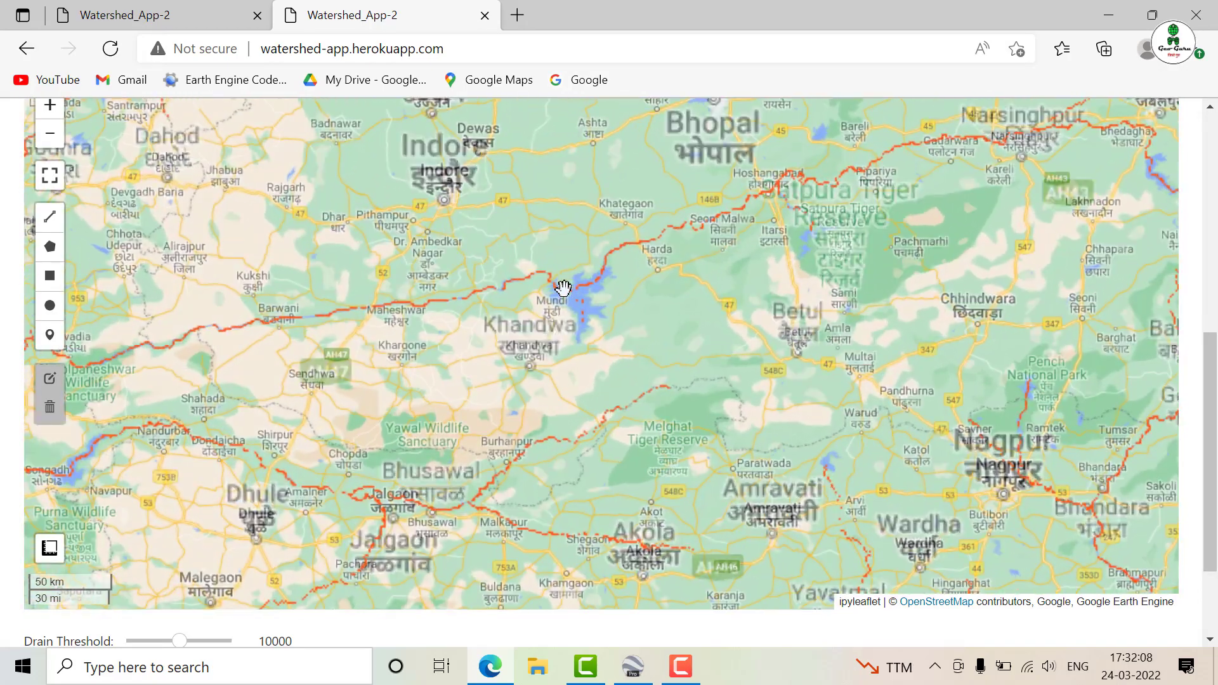
scroll(565, 284, "up", 2)
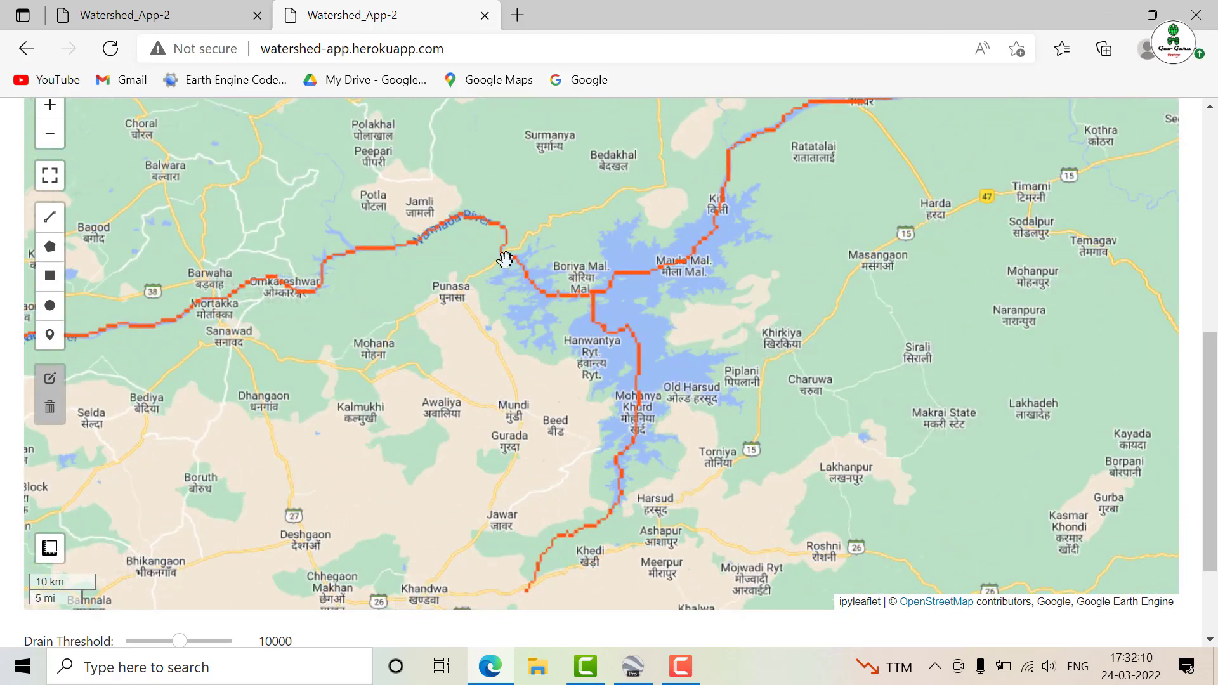
scroll(510, 254, "up", 1)
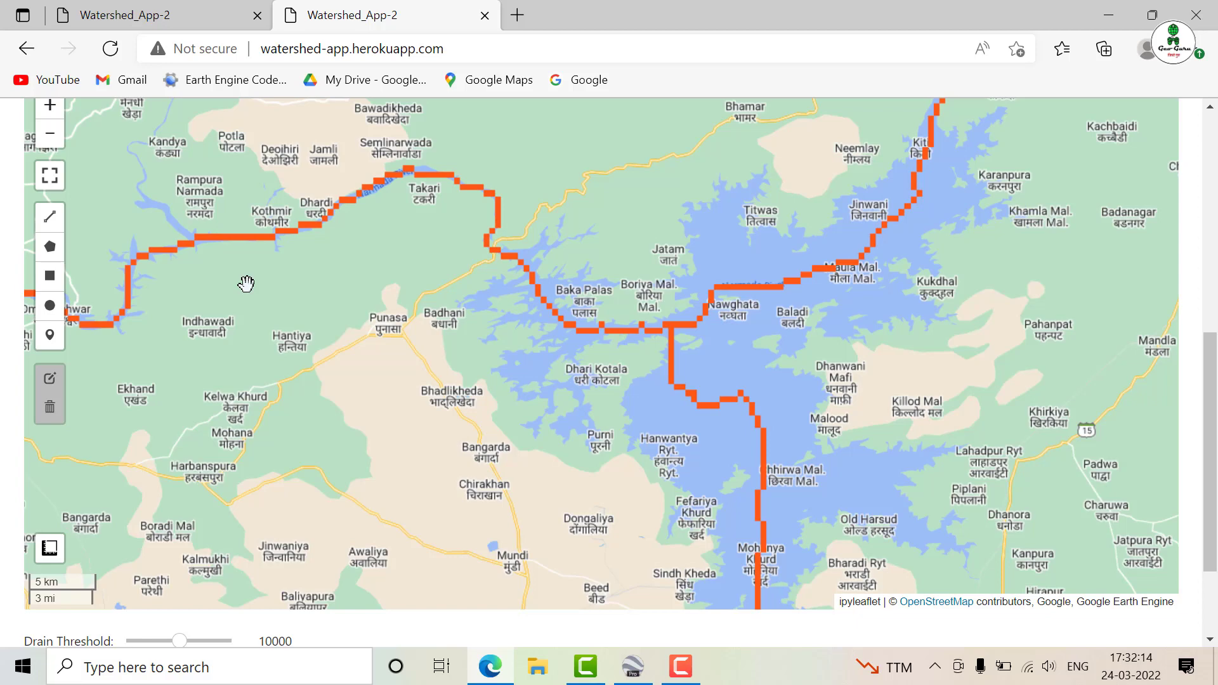
left_click(49, 343)
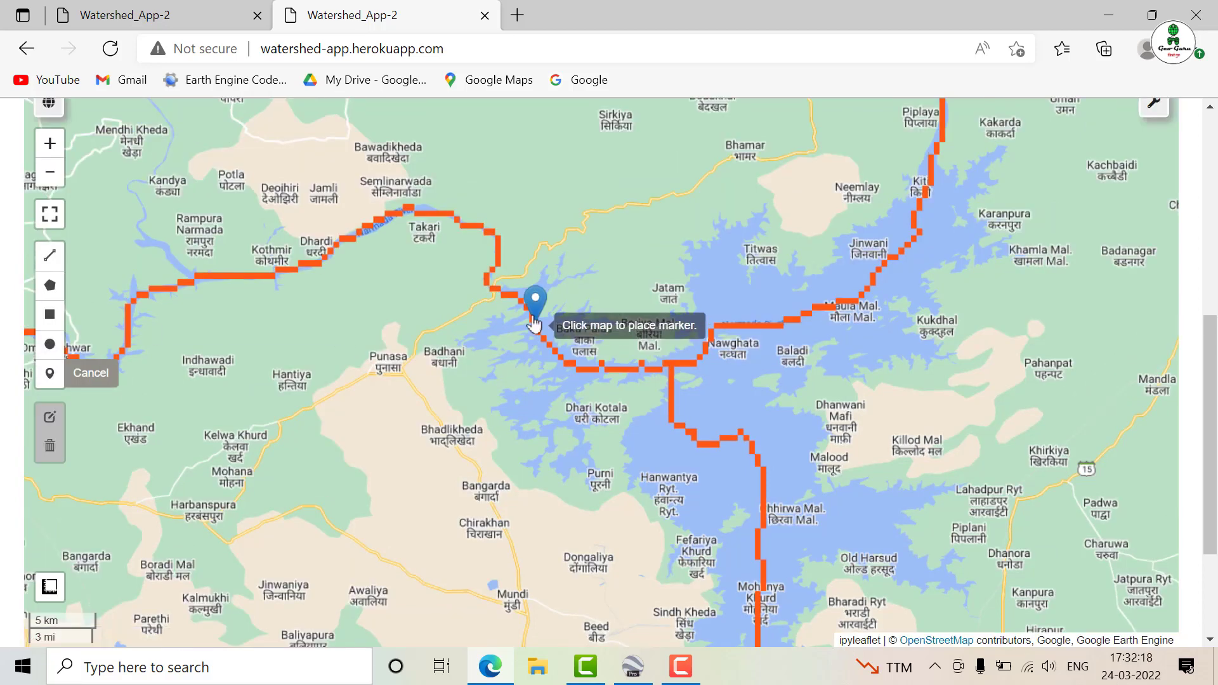
left_click(534, 319)
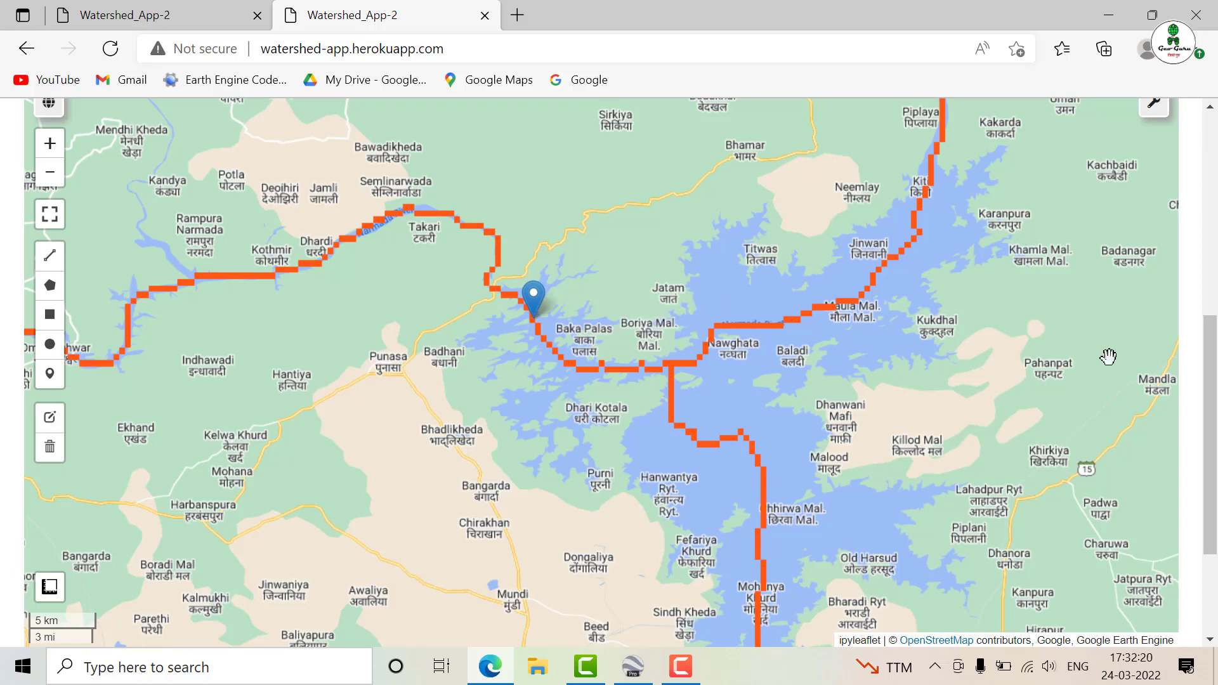
Create the watershed for the marked Narmada outlet and view its full extent on the map
scroll(1209, 431, "down", 3)
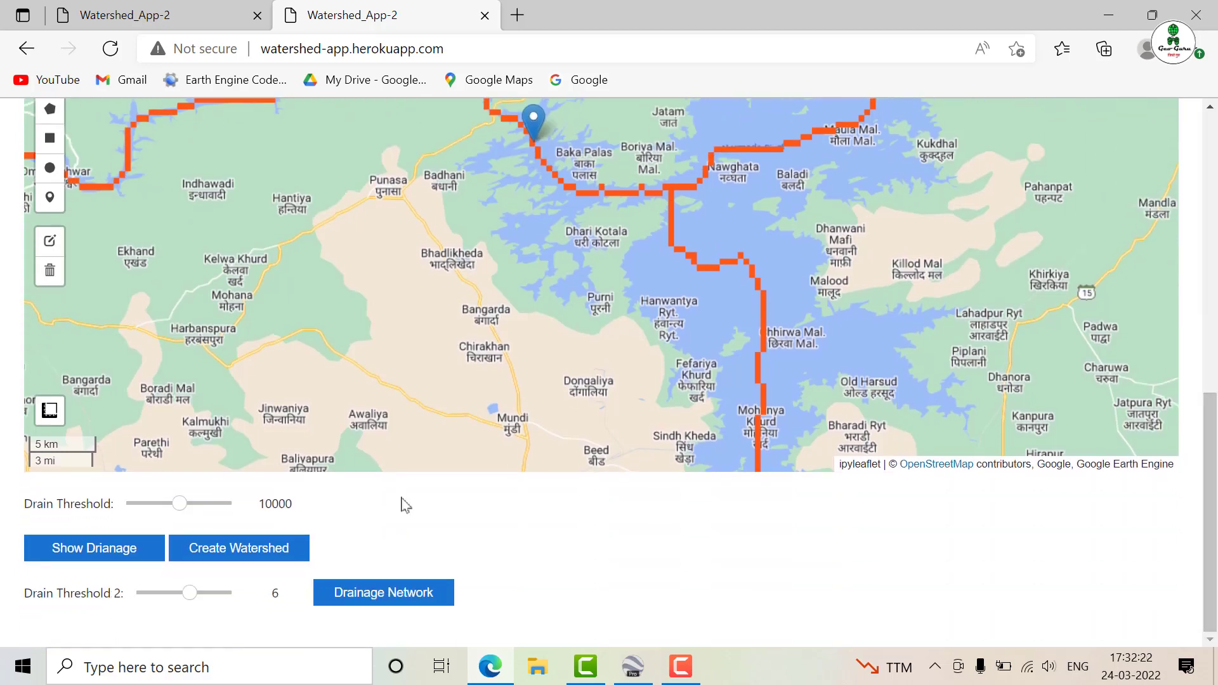
left_click(283, 548)
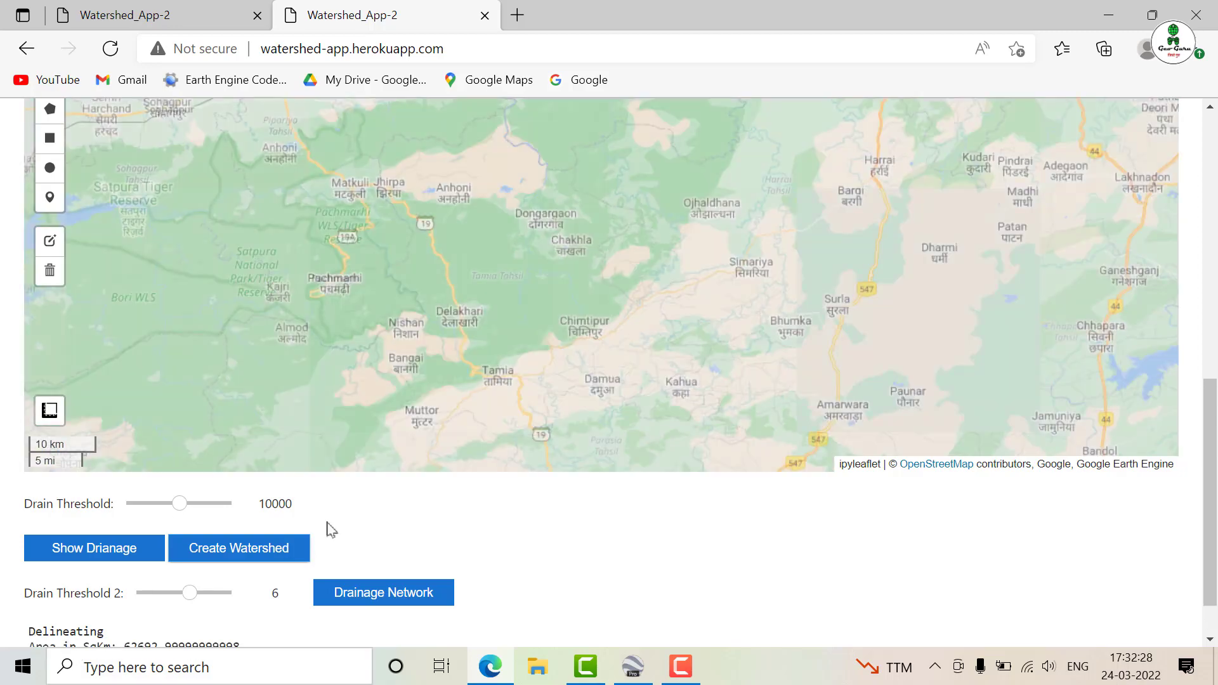
scroll(246, 611, "down", 1)
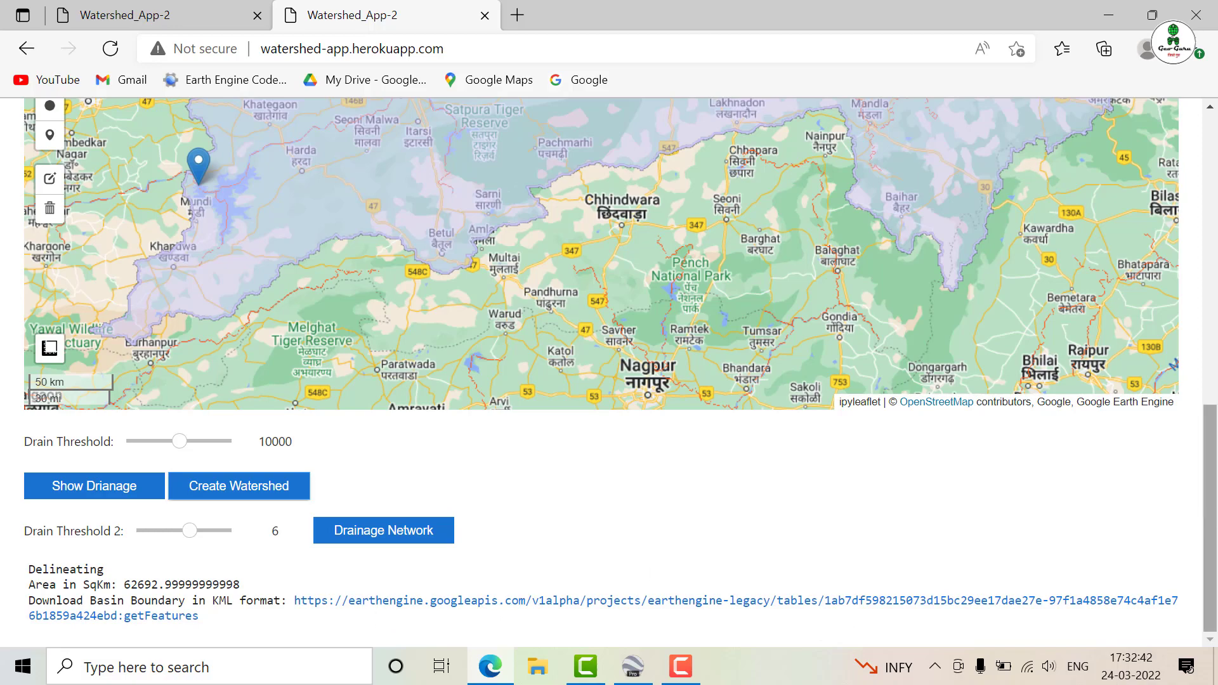
left_click_drag(1209, 523, 1212, 449)
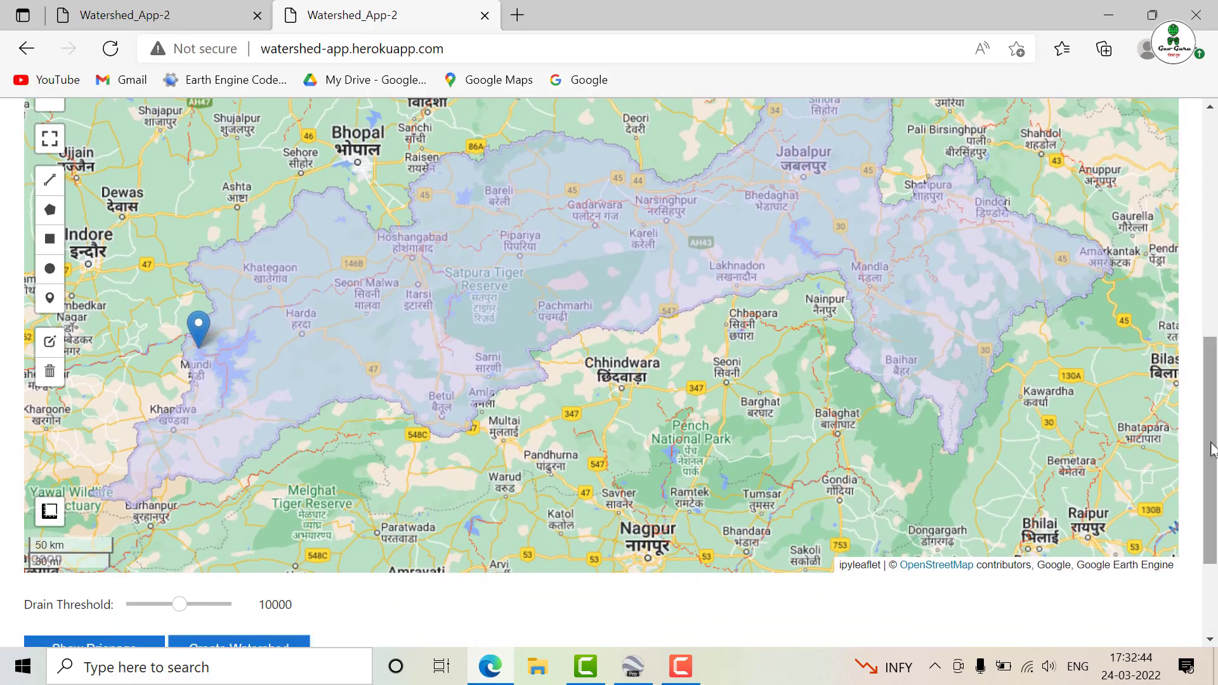
scroll(775, 367, "down", 1)
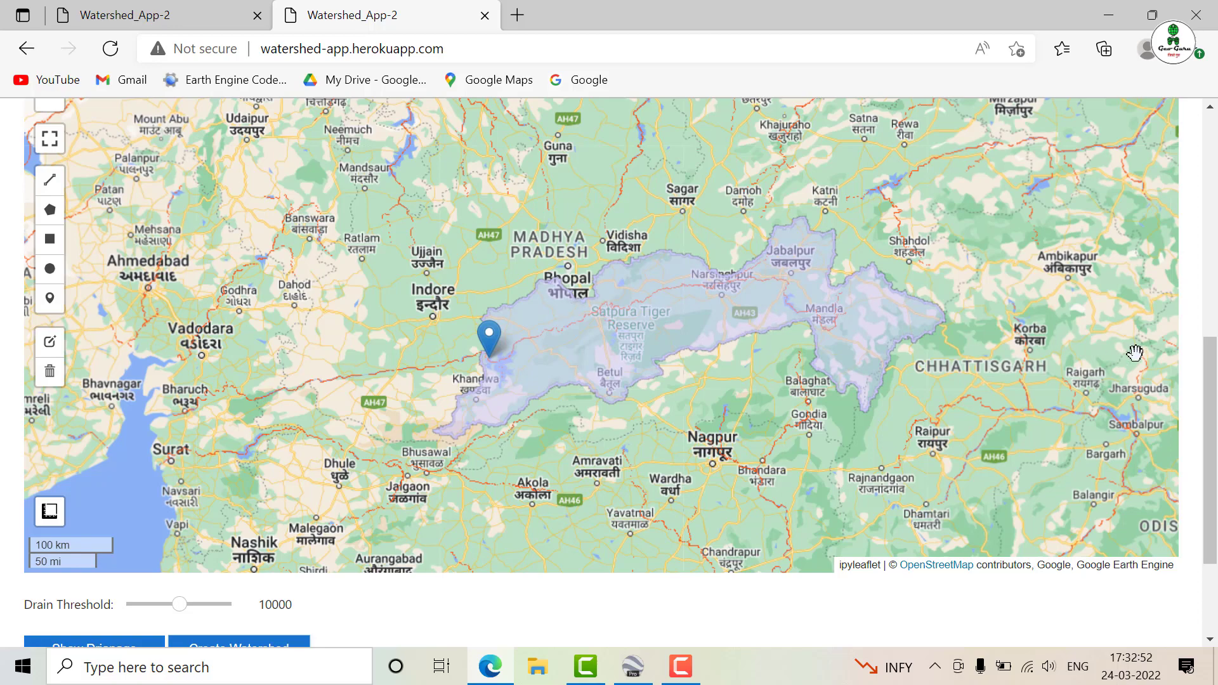
scroll(1211, 444, "down", 1)
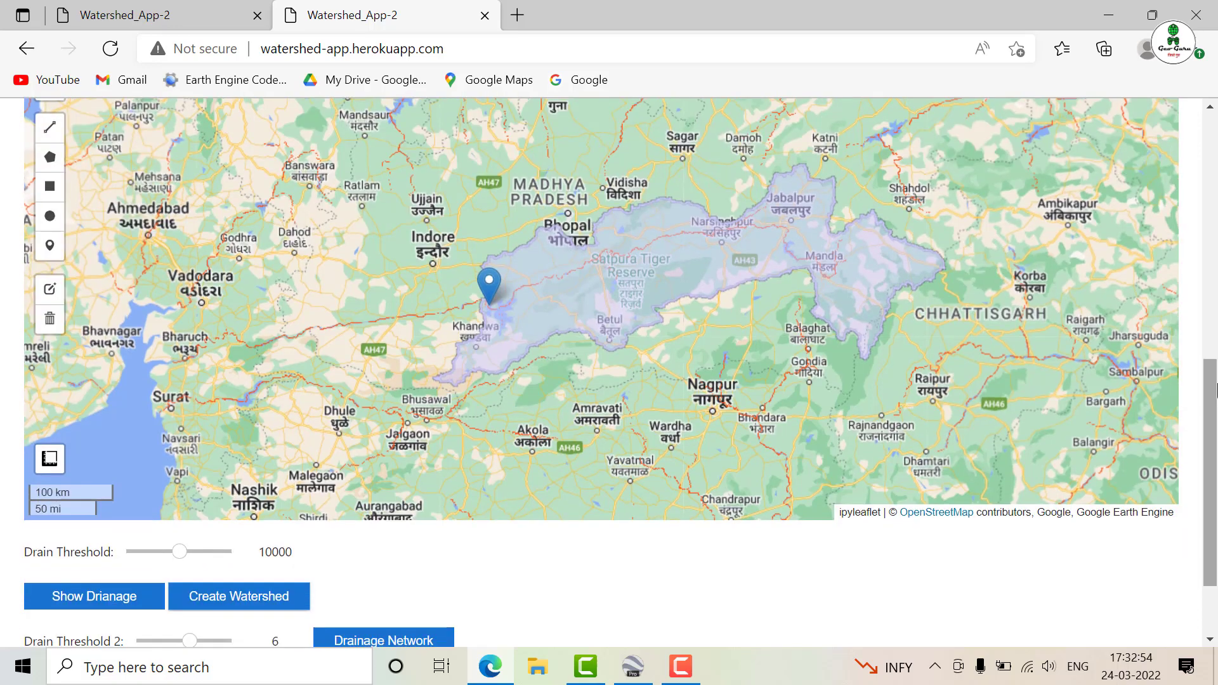
Set the Drain Threshold to 15883 and redisplay the drainage around Bhopal
scroll(569, 226, "up", 4)
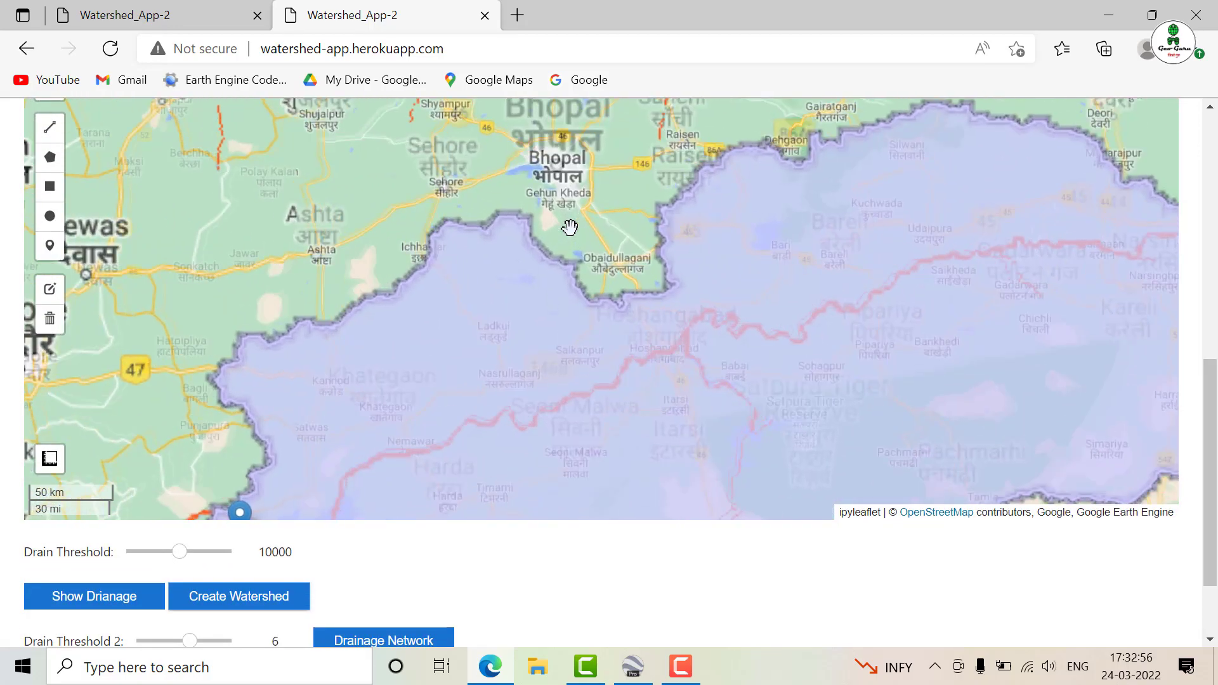
left_click_drag(559, 225, 575, 319)
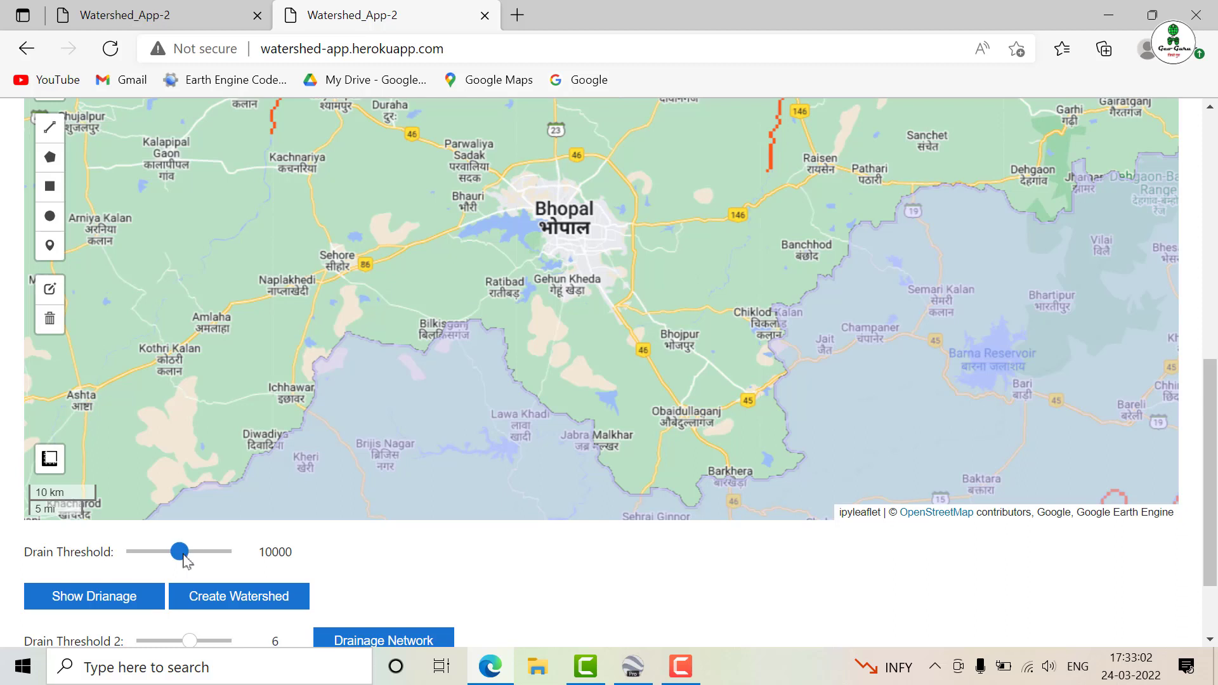
left_click_drag(183, 559, 216, 556)
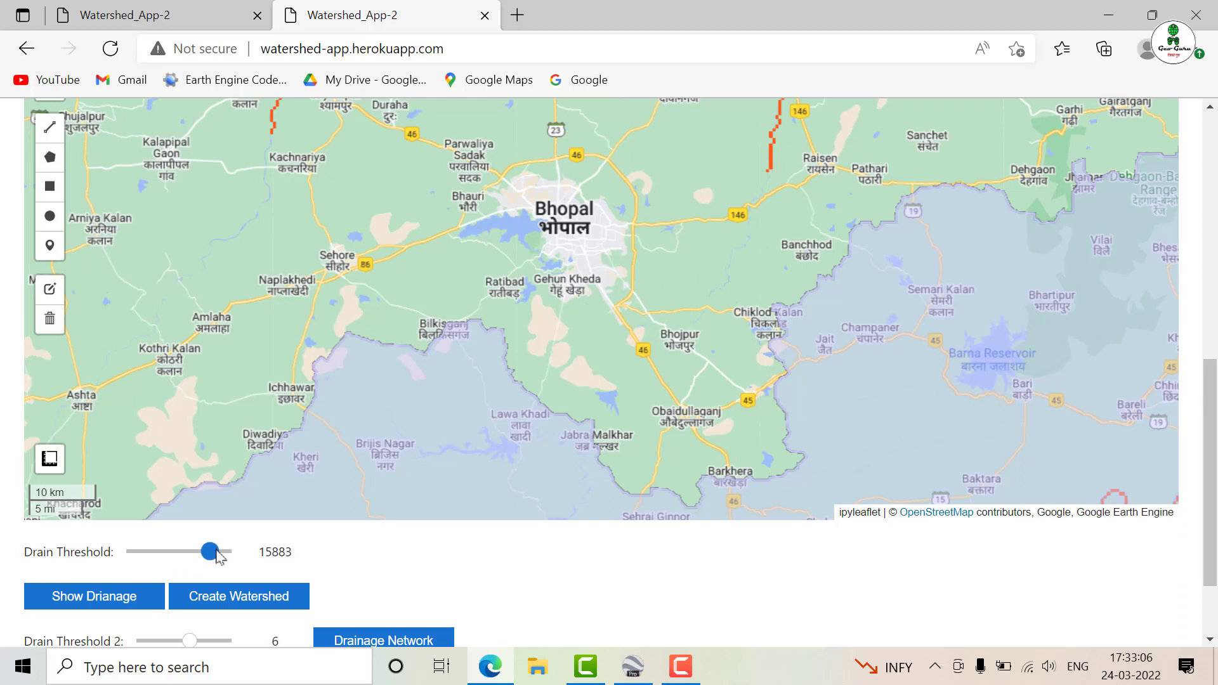
left_click(125, 596)
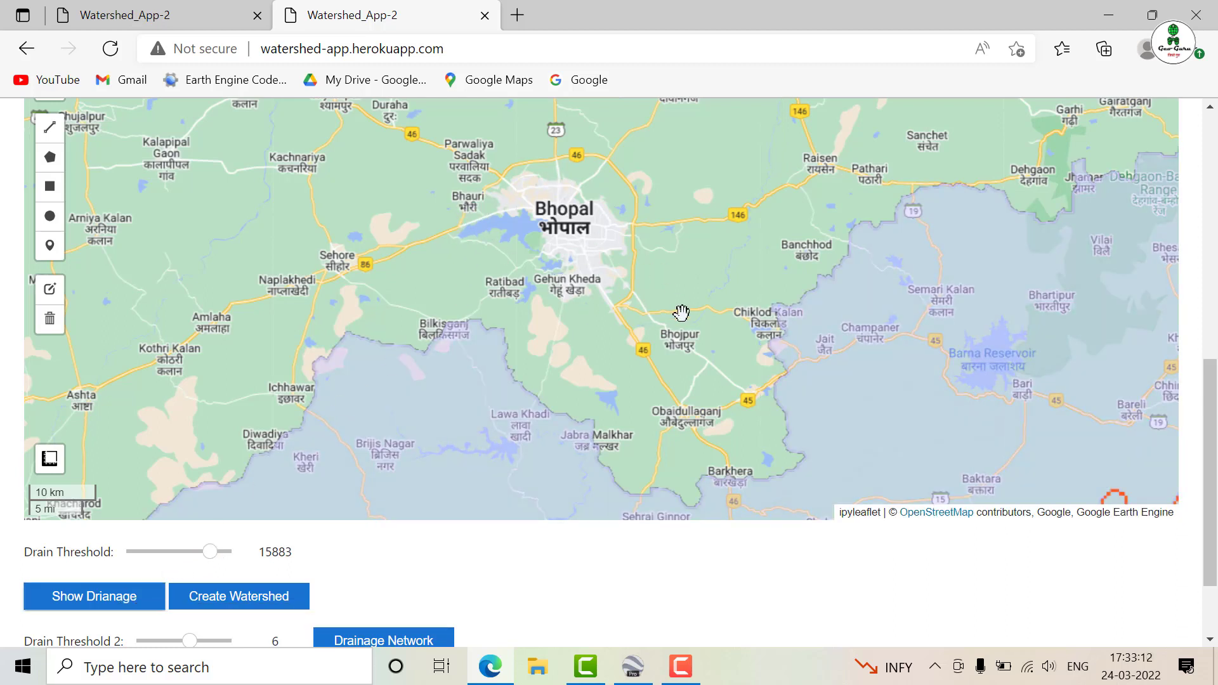
scroll(1210, 470, "up", 1)
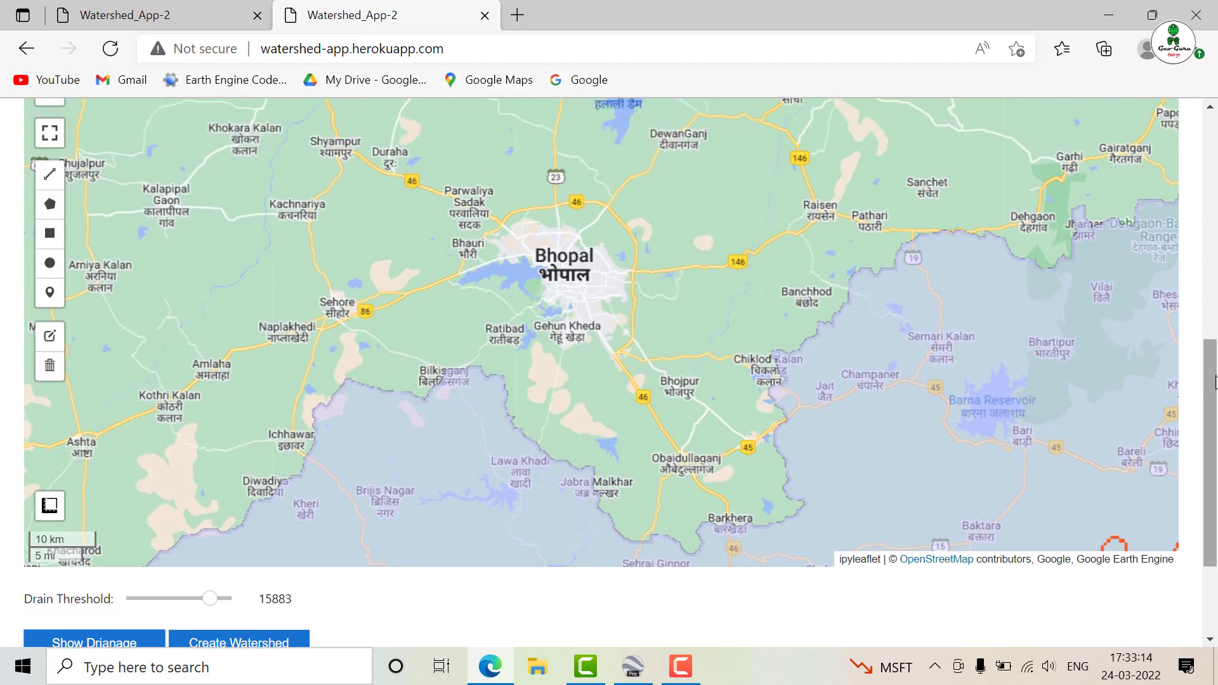
Raise the Drain Threshold to 18028 and redisplay the drainage network
left_click_drag(211, 602, 223, 604)
left_click(127, 636)
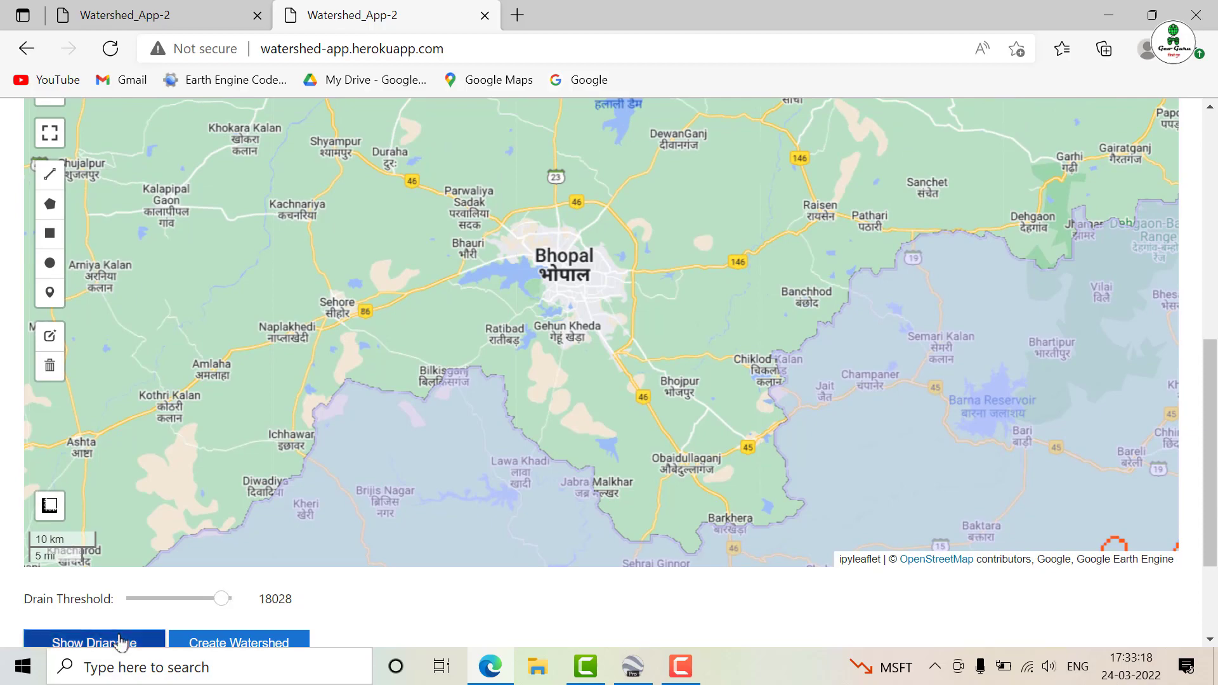
scroll(576, 372, "down", 2)
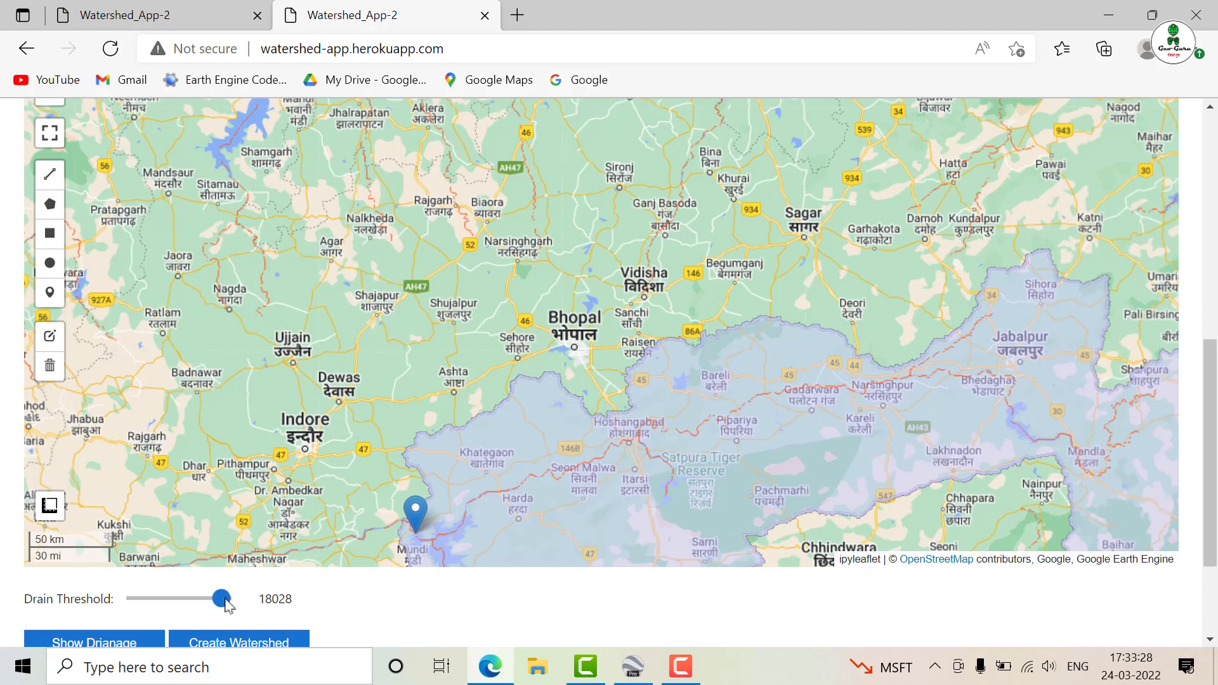
Lower the Drain Threshold to 2701 and finally to 1815, redisplaying the drainage around Bhopal after each change
left_click_drag(226, 602, 148, 602)
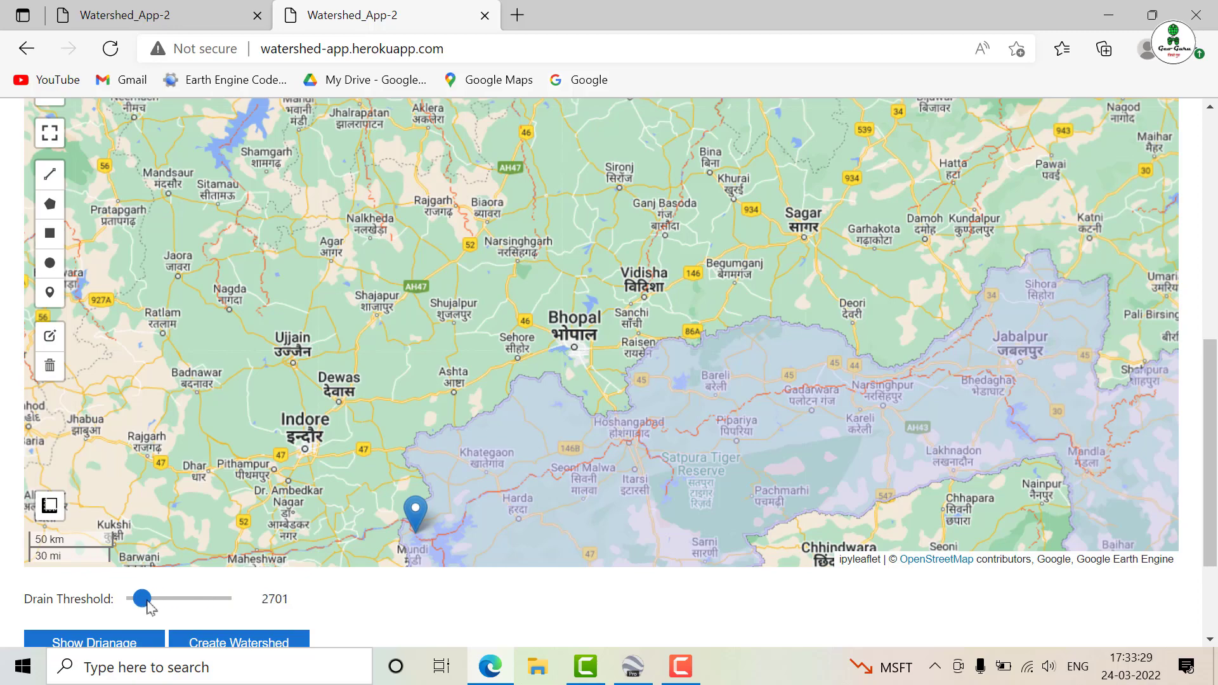
left_click(117, 646)
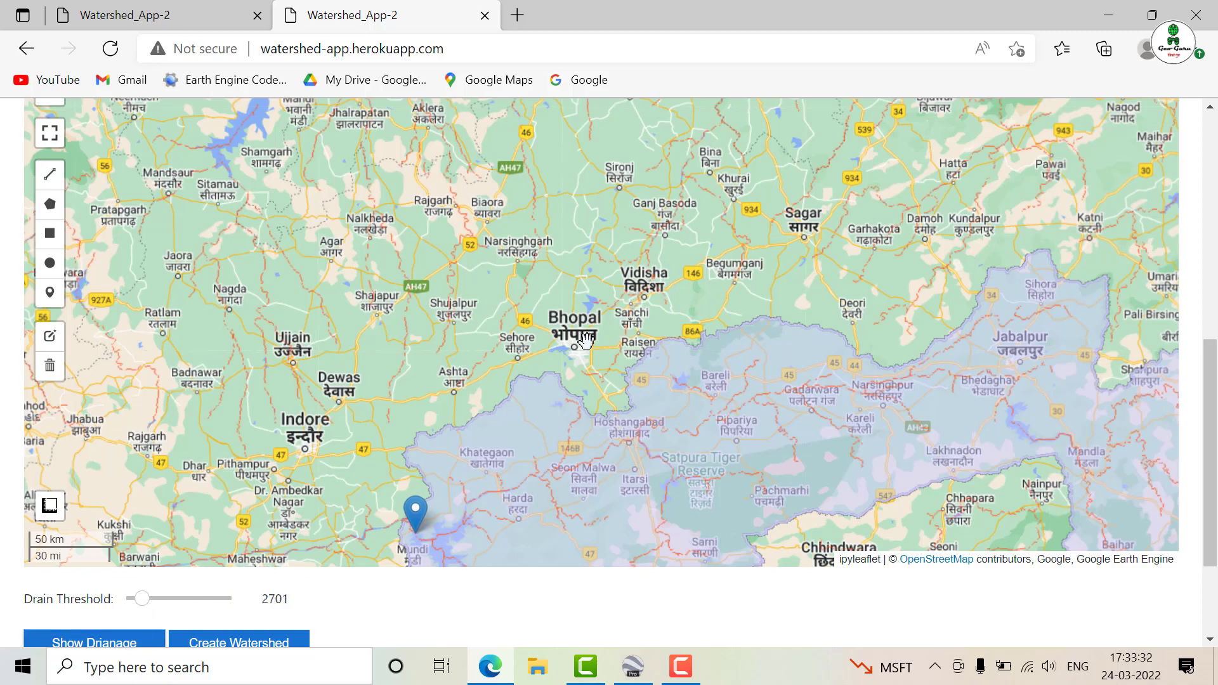
scroll(585, 341, "up", 2)
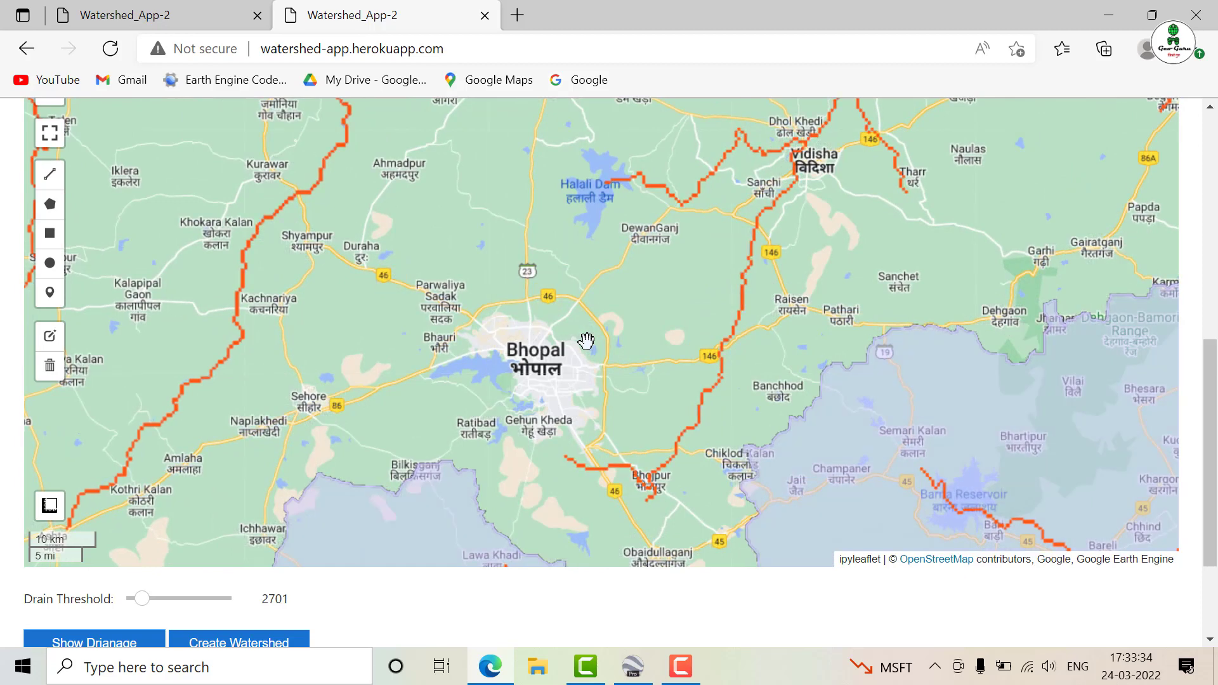
left_click_drag(136, 601, 132, 601)
left_click(125, 641)
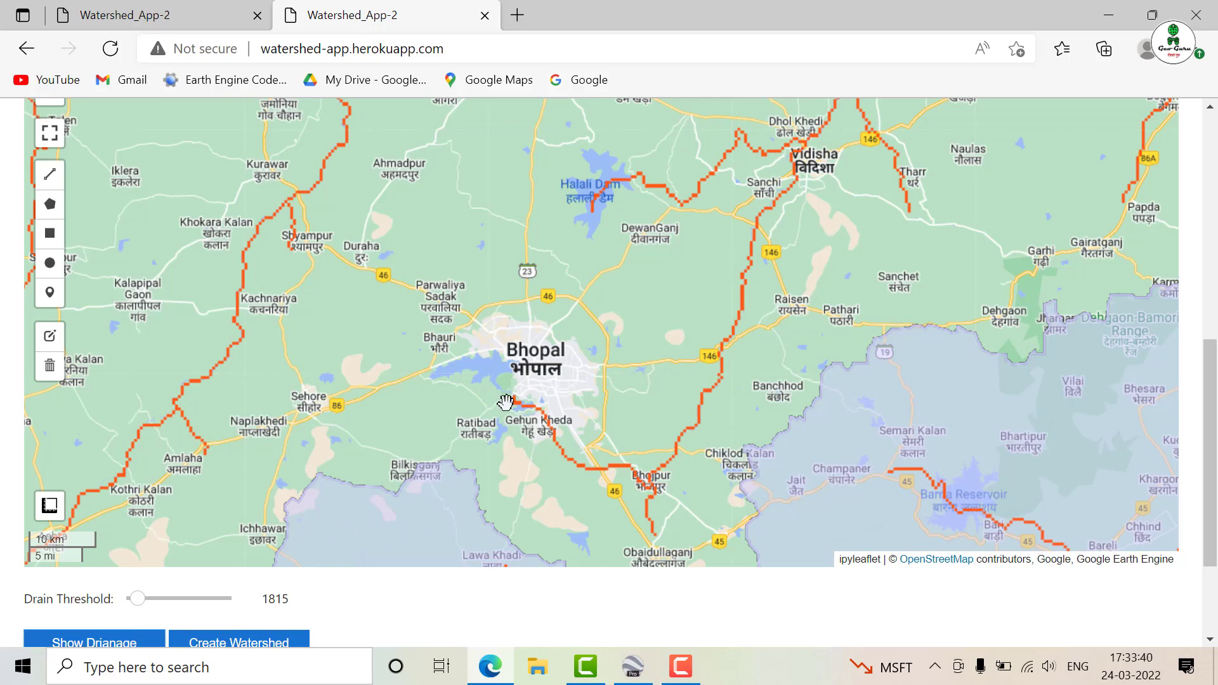
Place an outlet marker on the drainage line just south of Bhopal and create its watershed
left_click(51, 298)
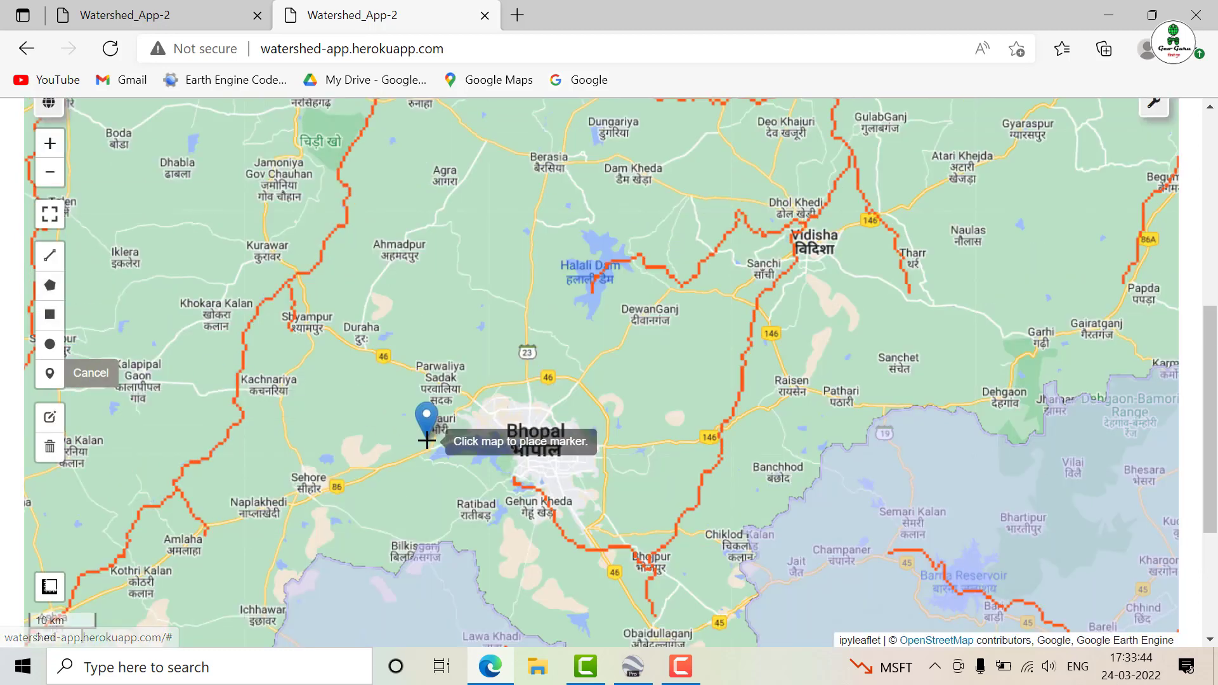
left_click(538, 490)
scroll(1217, 367, "down", 4)
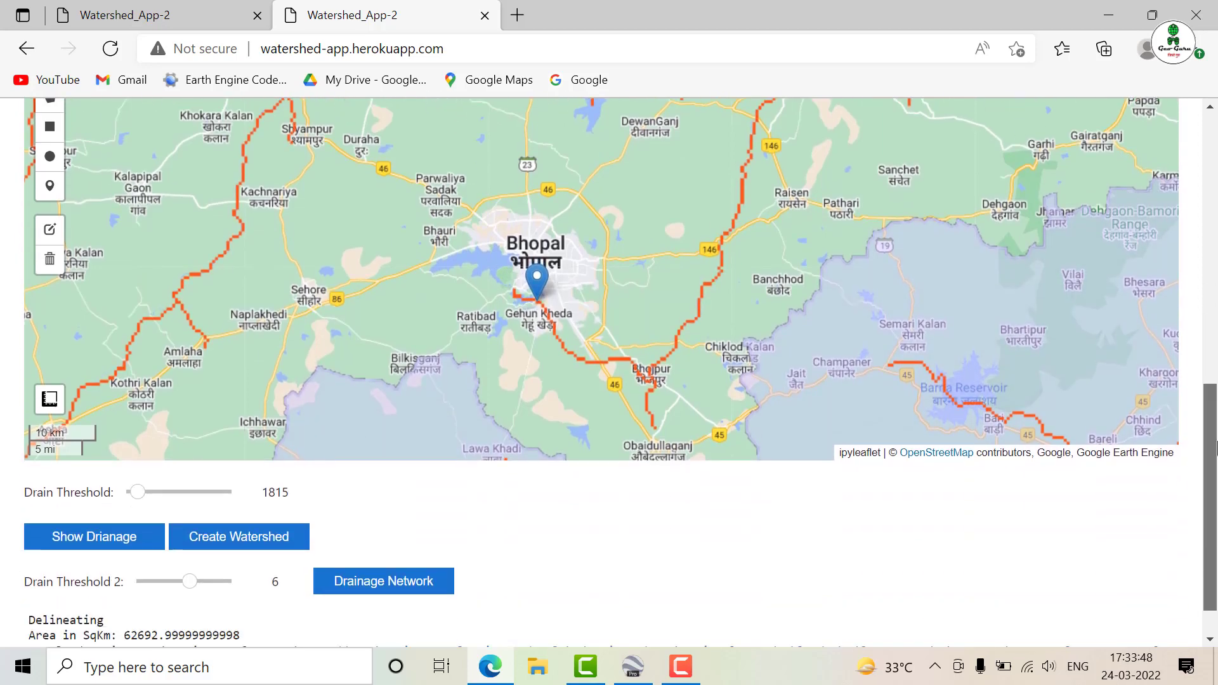
left_click(272, 491)
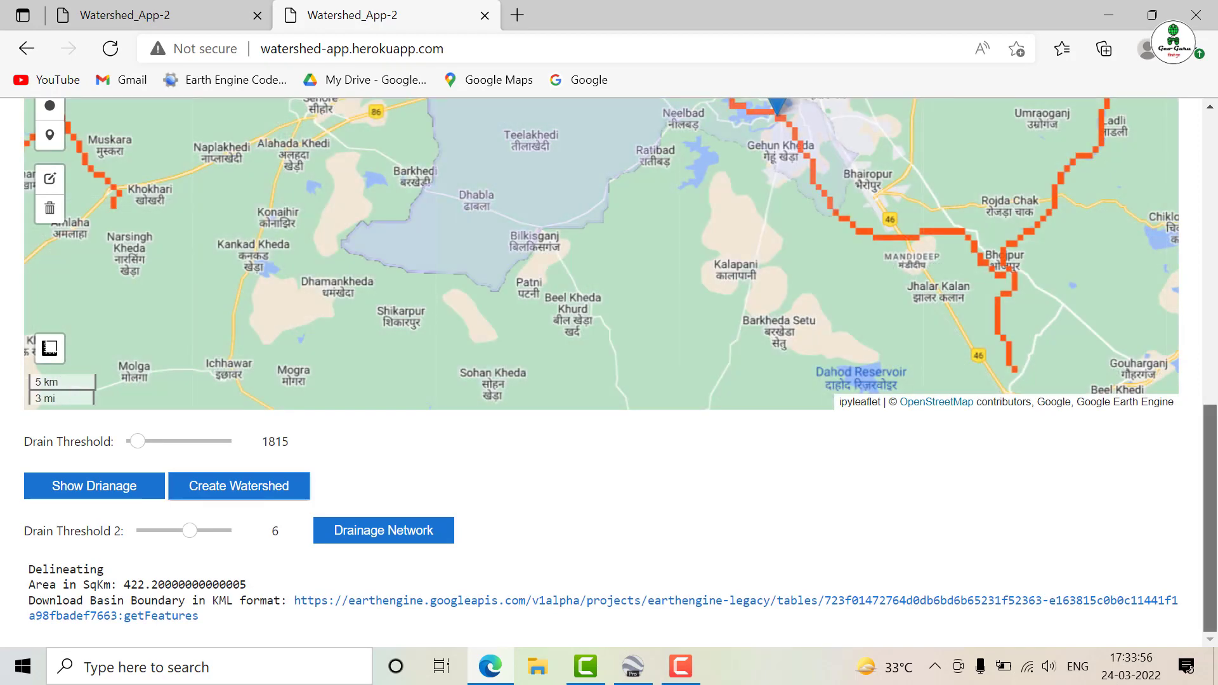
Download the KML file of the basin boundary for the watershed near Bhopal
scroll(1216, 404, "up", 3)
scroll(1217, 405, "down", 3)
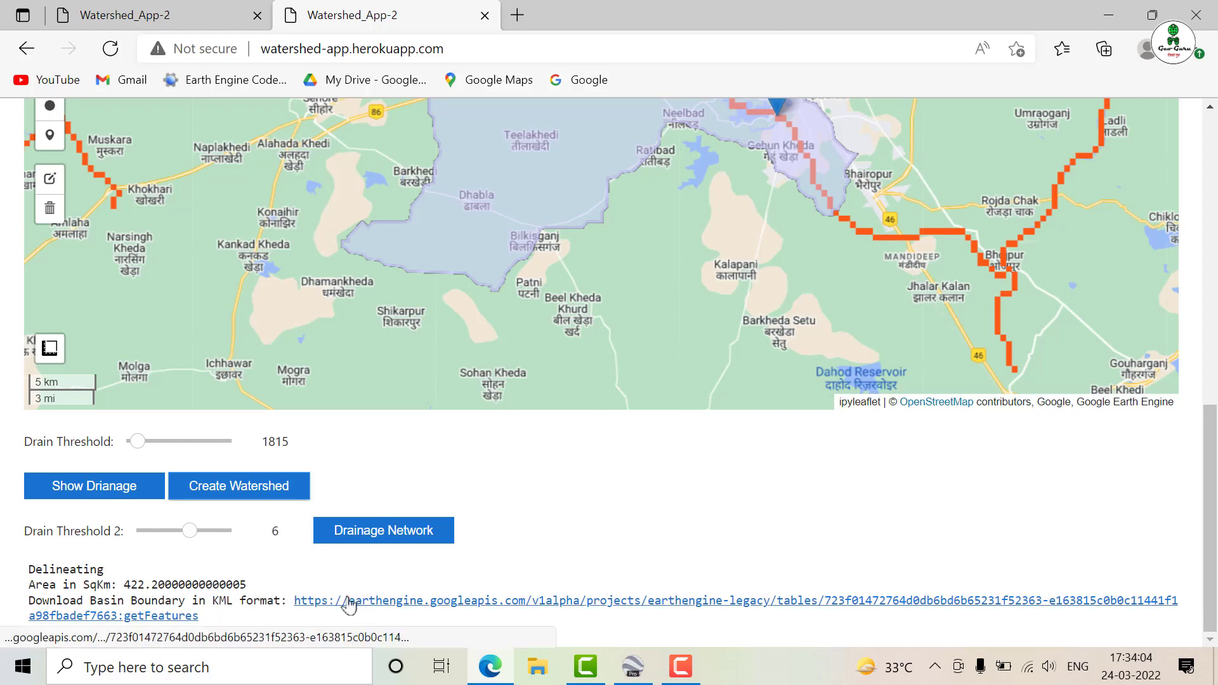
left_click(361, 606)
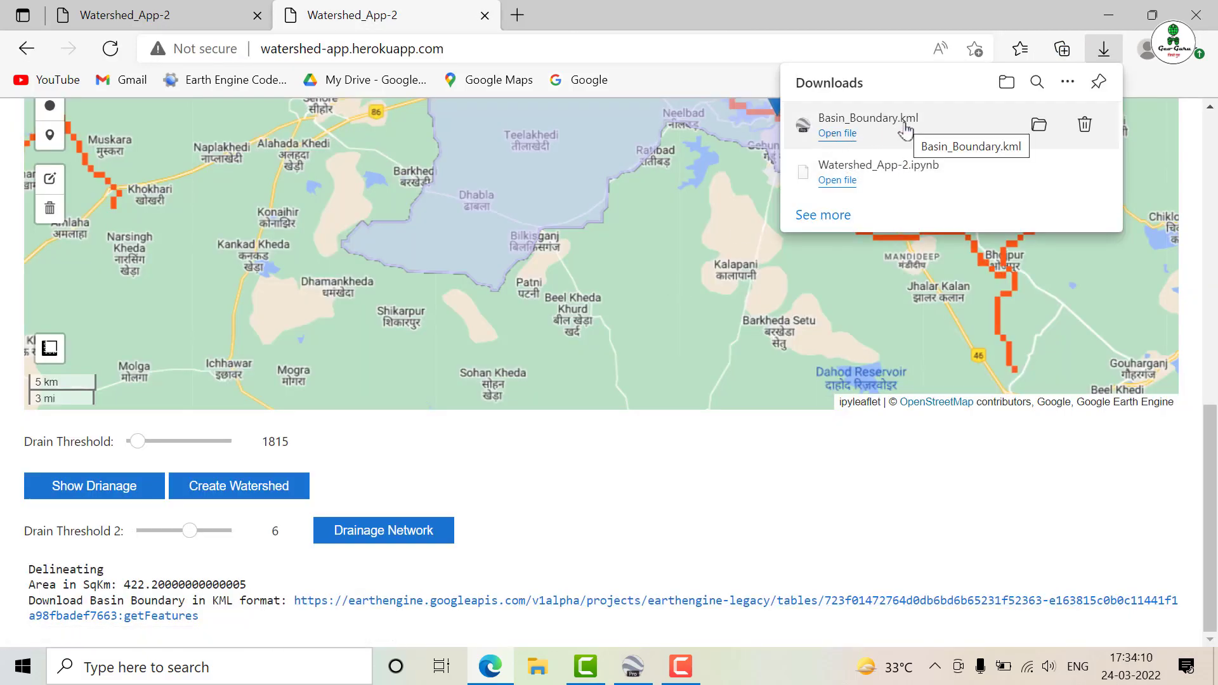
Generate the drainage network for the delineated watershed with Drain Threshold 2 at 6
left_click_drag(1217, 452, 1217, 411)
scroll(1216, 409, "down", 2)
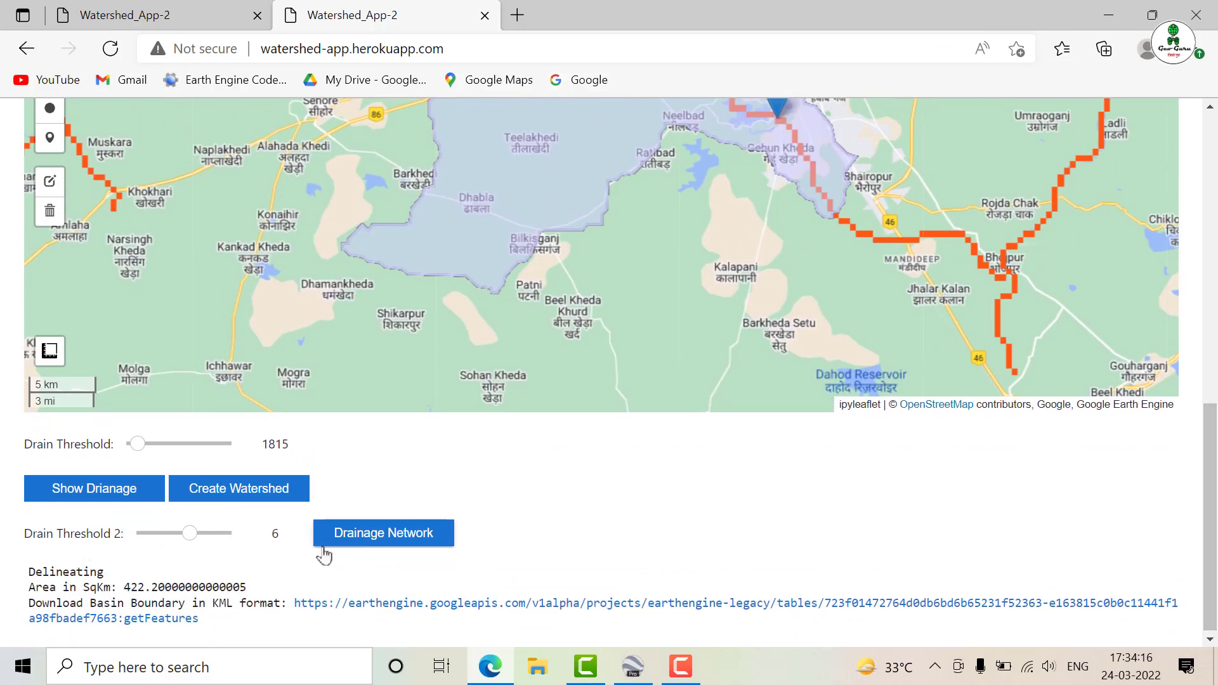
left_click(396, 530)
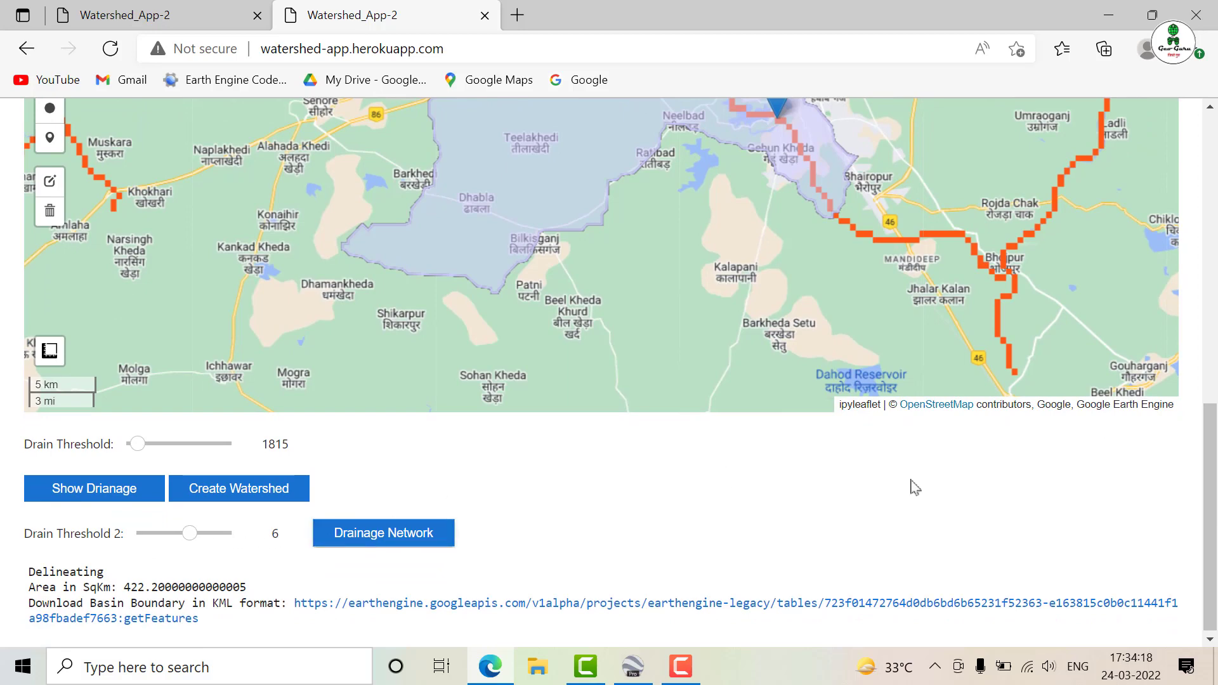
scroll(1210, 438, "up", 2)
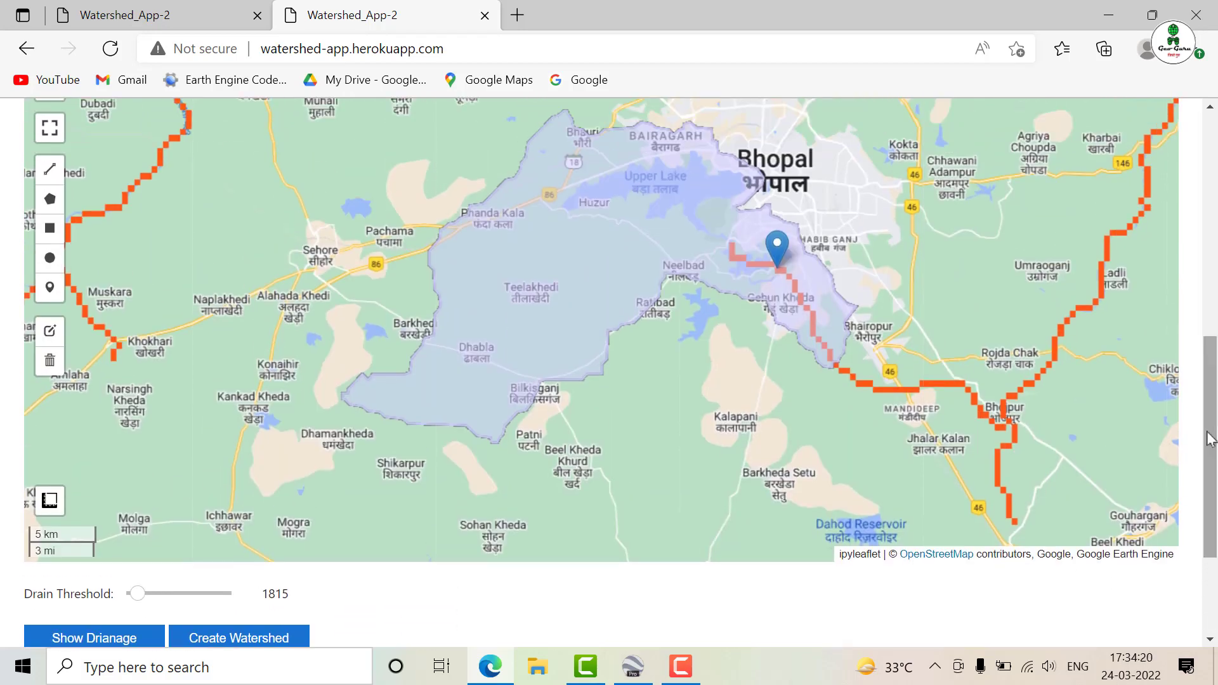
scroll(687, 340, "down", 2)
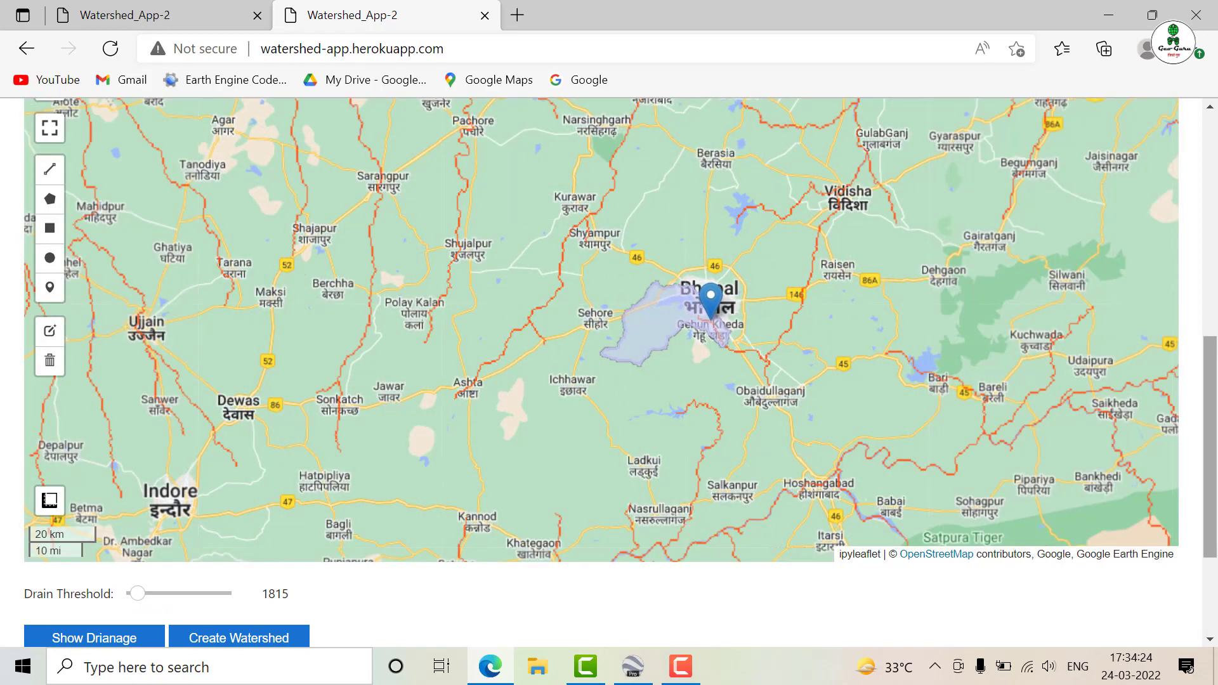
Regenerate the watershed's drainage network with Drain Threshold 2 set to 8 and download its KML file
scroll(1211, 444, "down", 3)
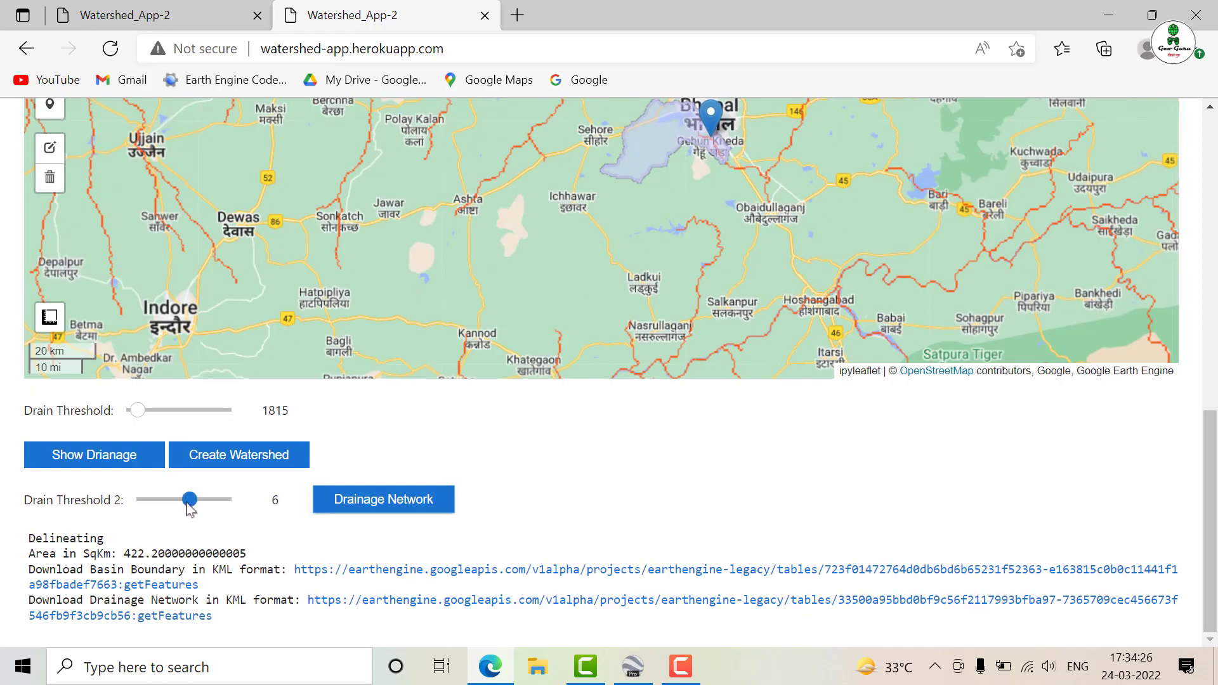
left_click_drag(188, 505, 214, 505)
left_click(359, 495)
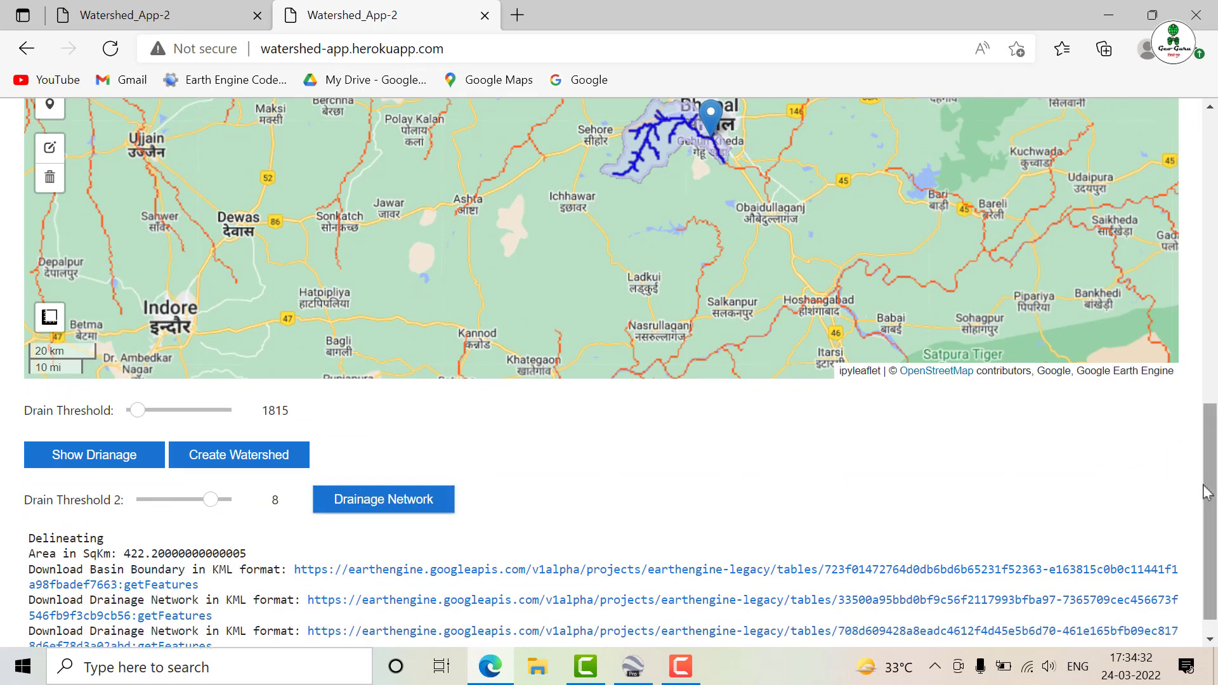
scroll(1111, 469, "up", 1)
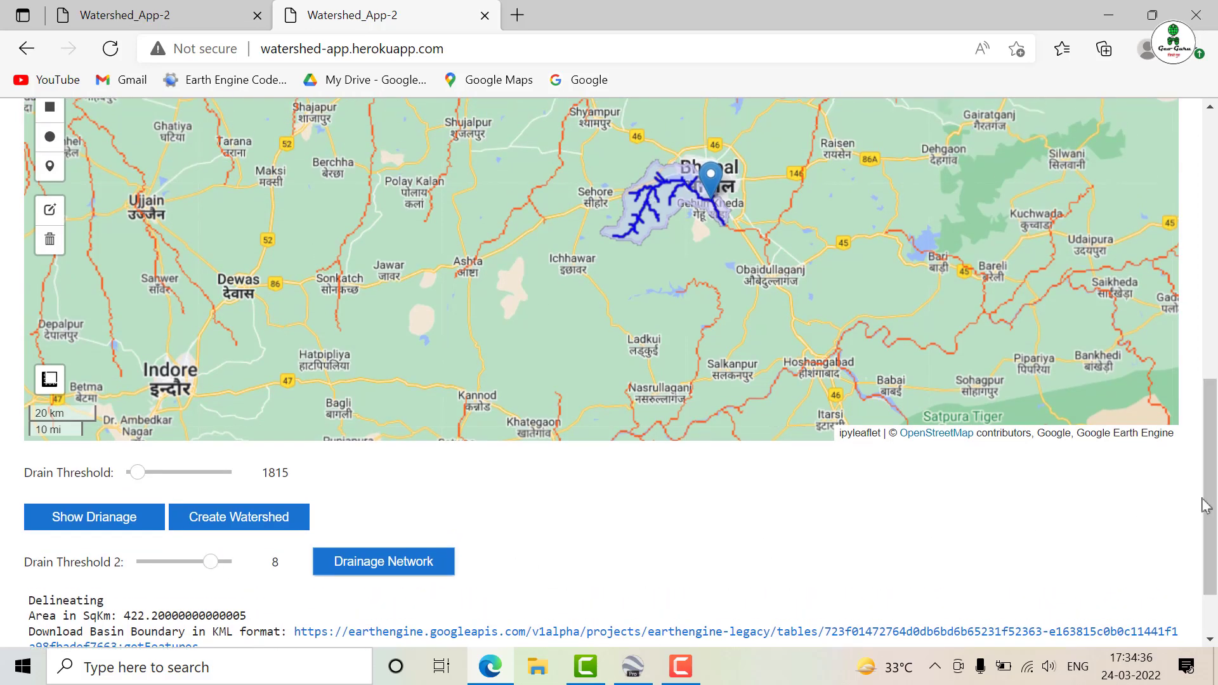
left_click_drag(1205, 506, 1206, 542)
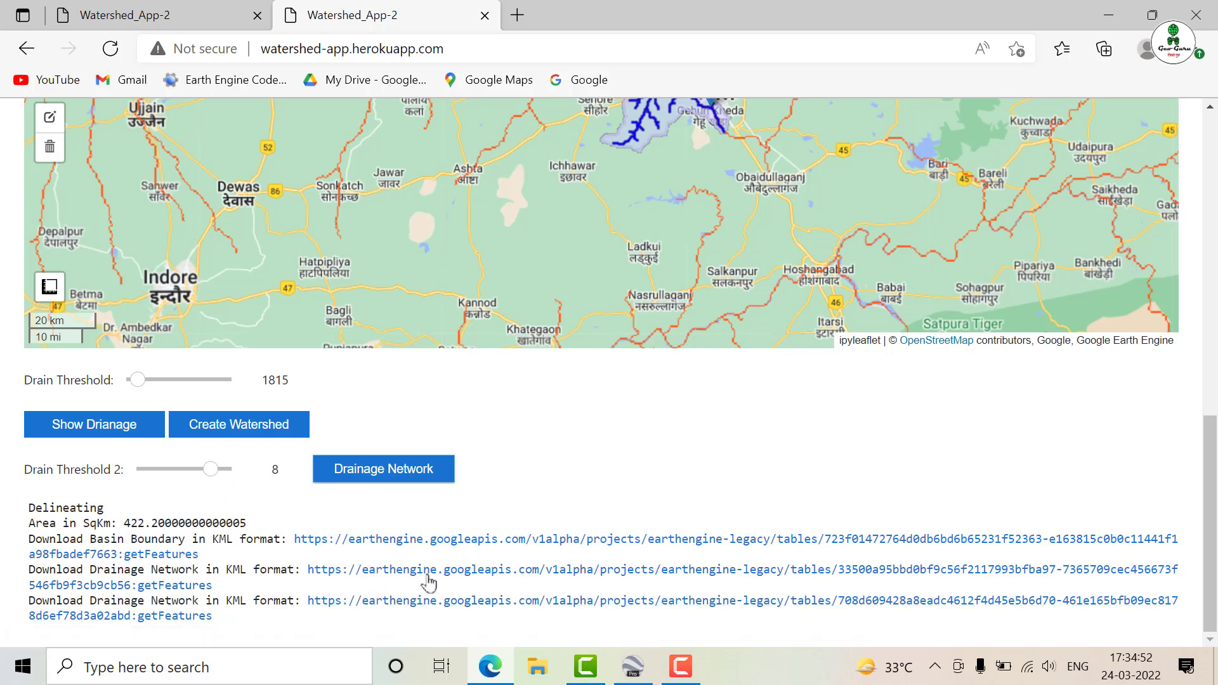
left_click(442, 609)
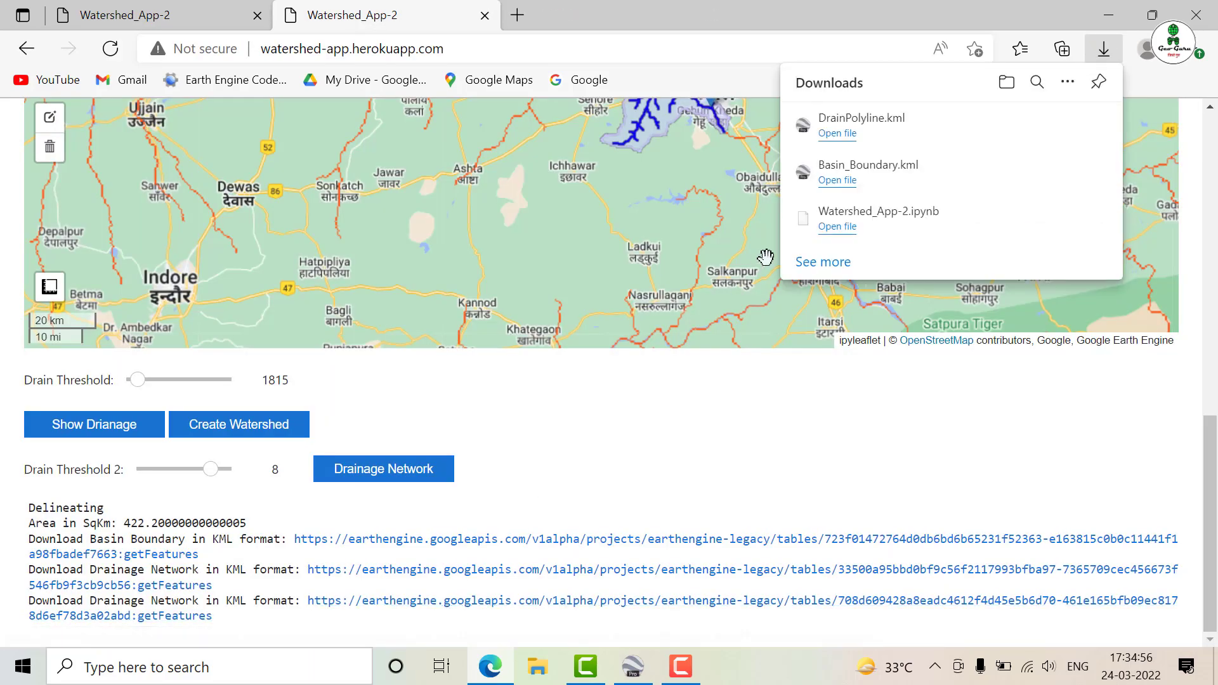
Open the downloaded Basin_Boundary.kml and DrainPolyline.kml in Google Earth Pro, viewing the area around Bhopal
left_click(871, 173)
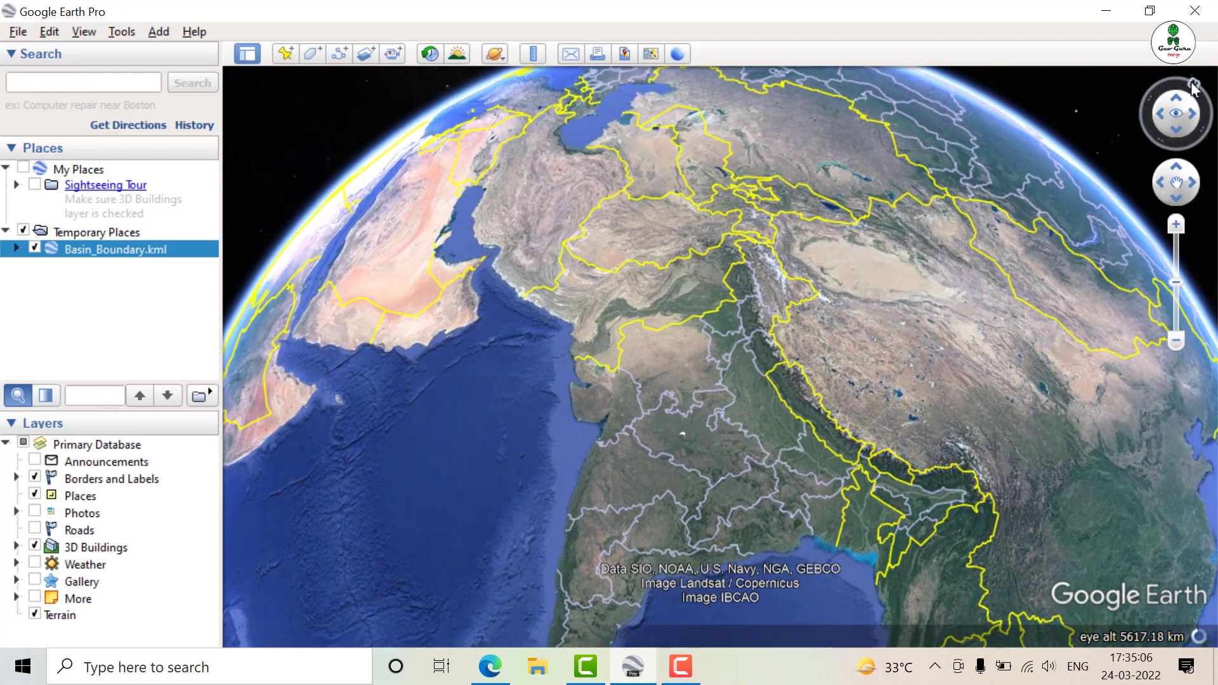
left_click(1185, 85)
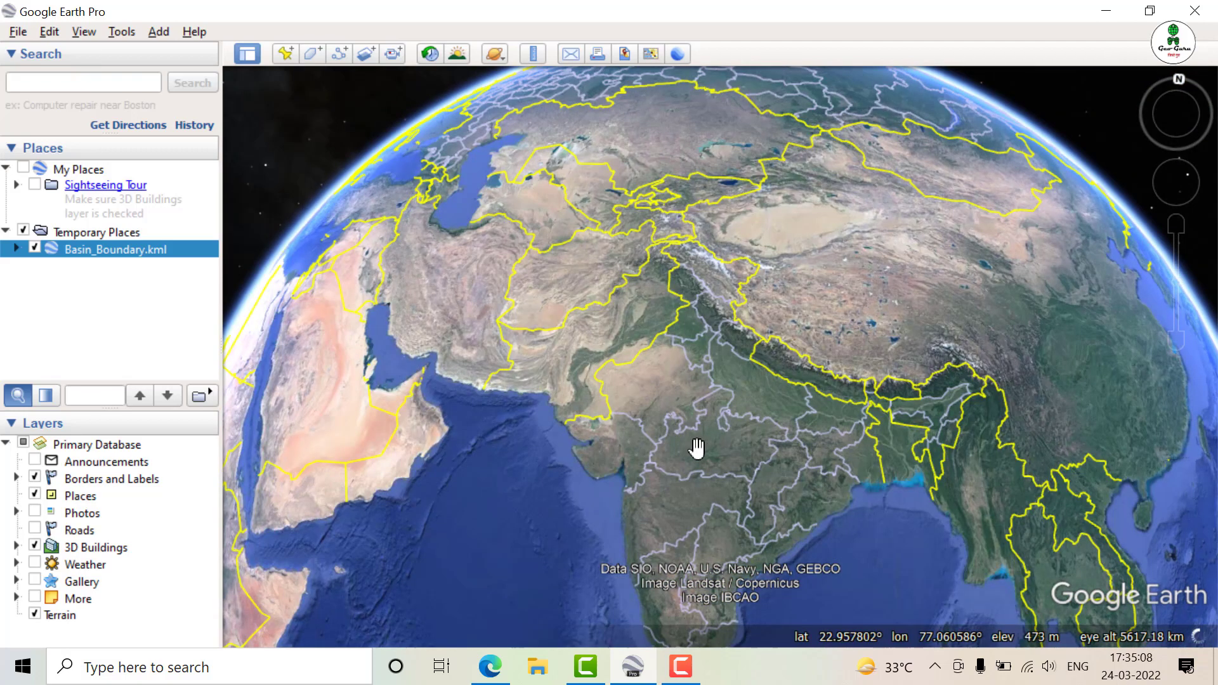
scroll(697, 448, "up", 5)
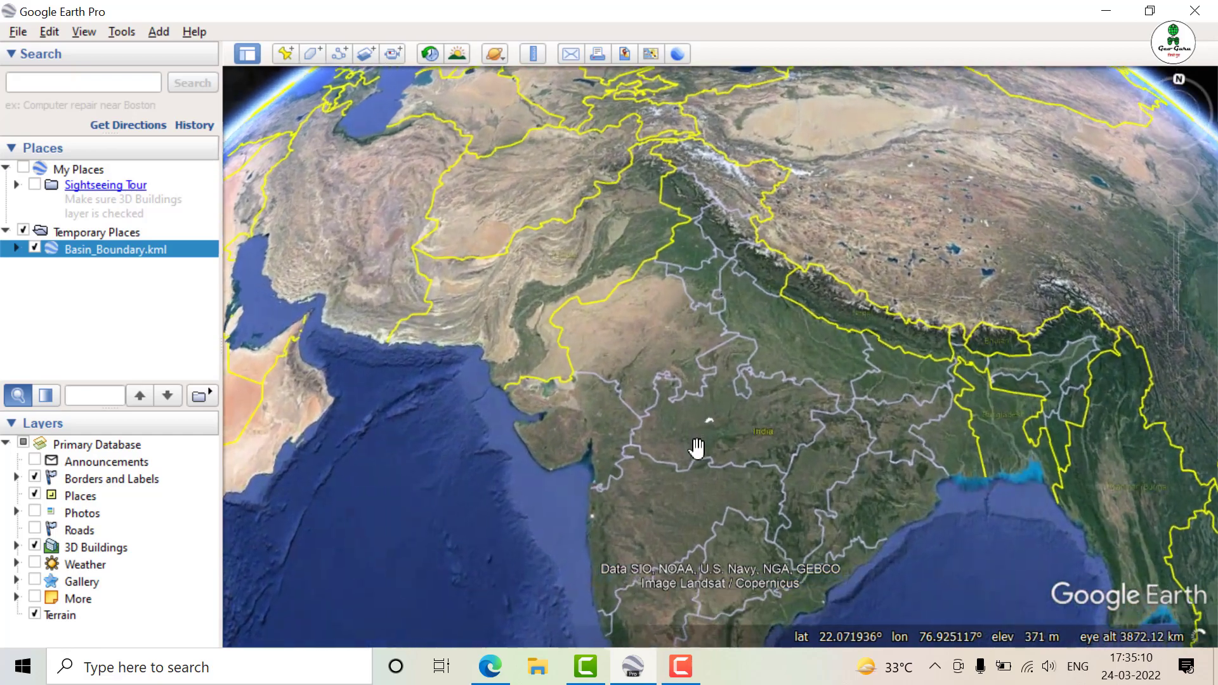
scroll(741, 410, "up", 3)
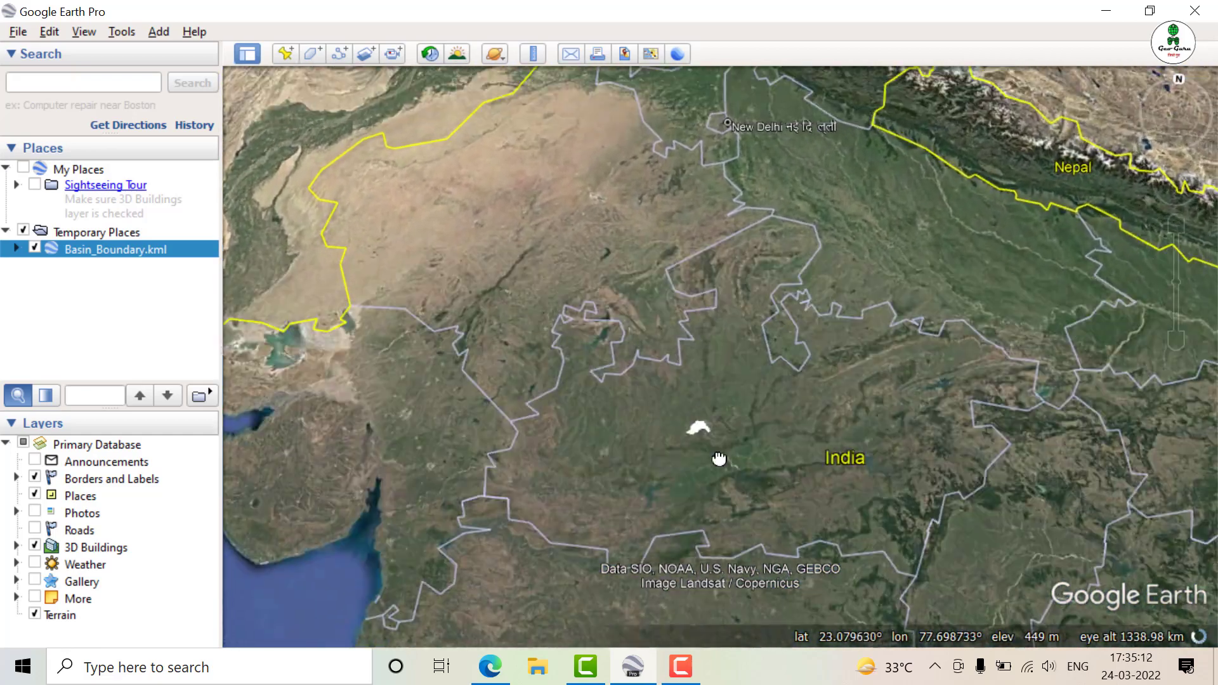
scroll(695, 493, "up", 2)
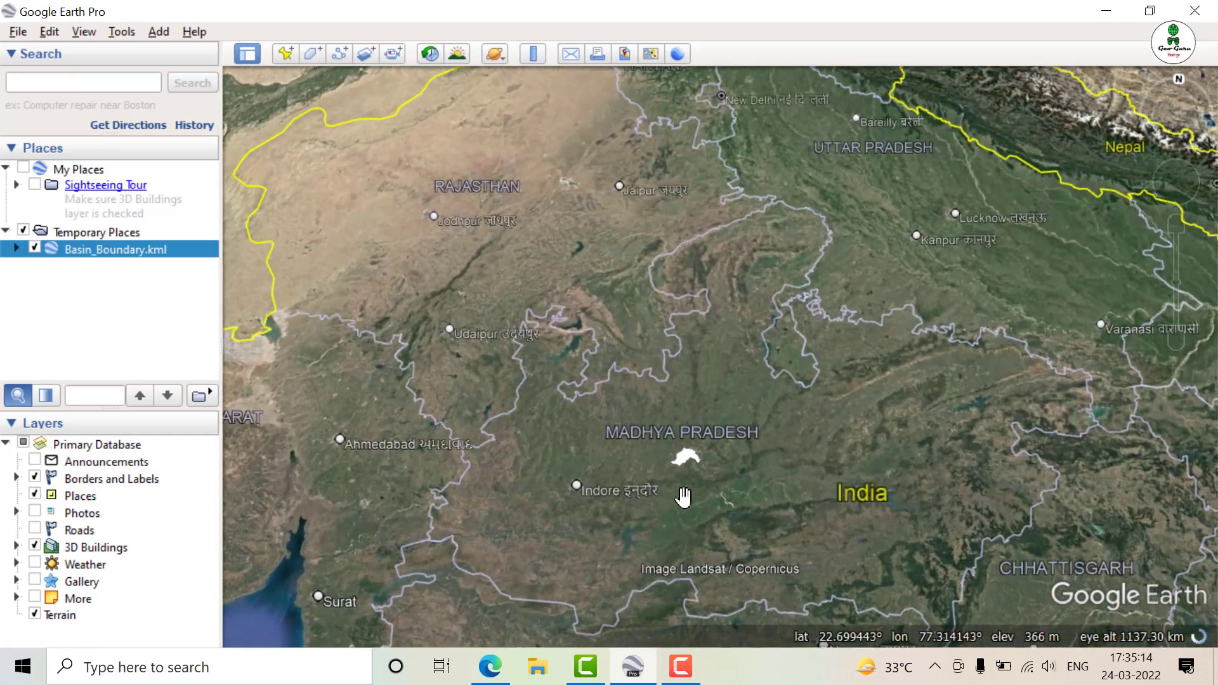
scroll(684, 496, "up", 2)
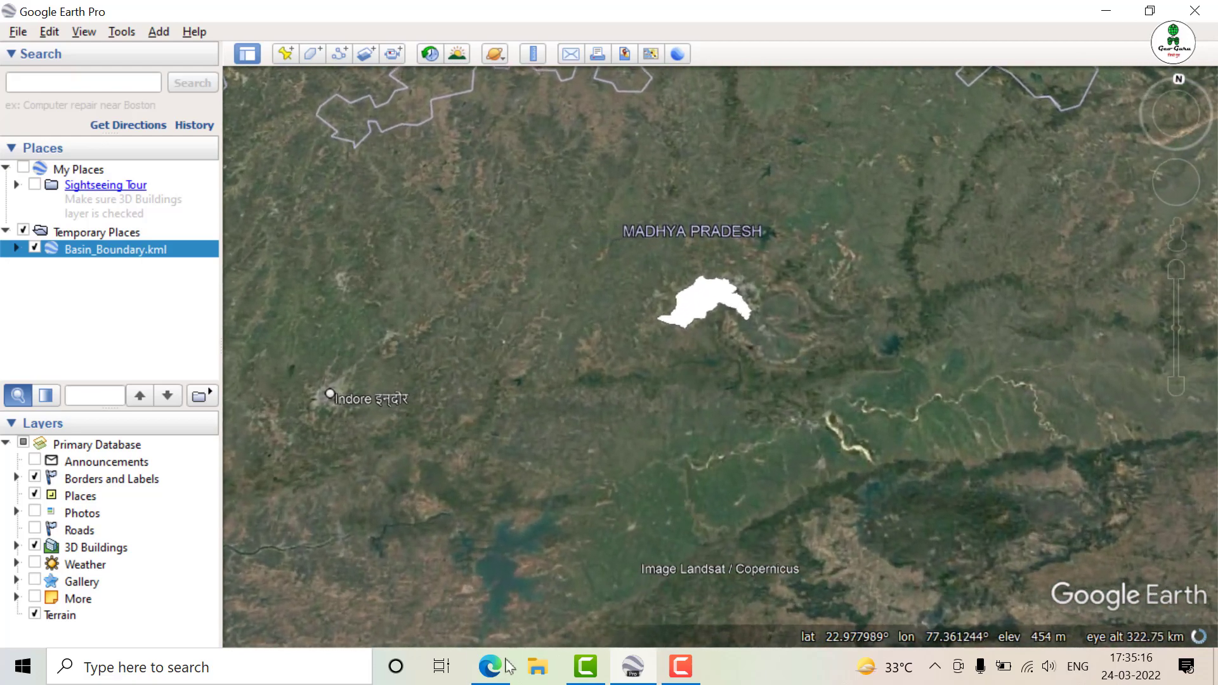
left_click(490, 667)
left_click(864, 131)
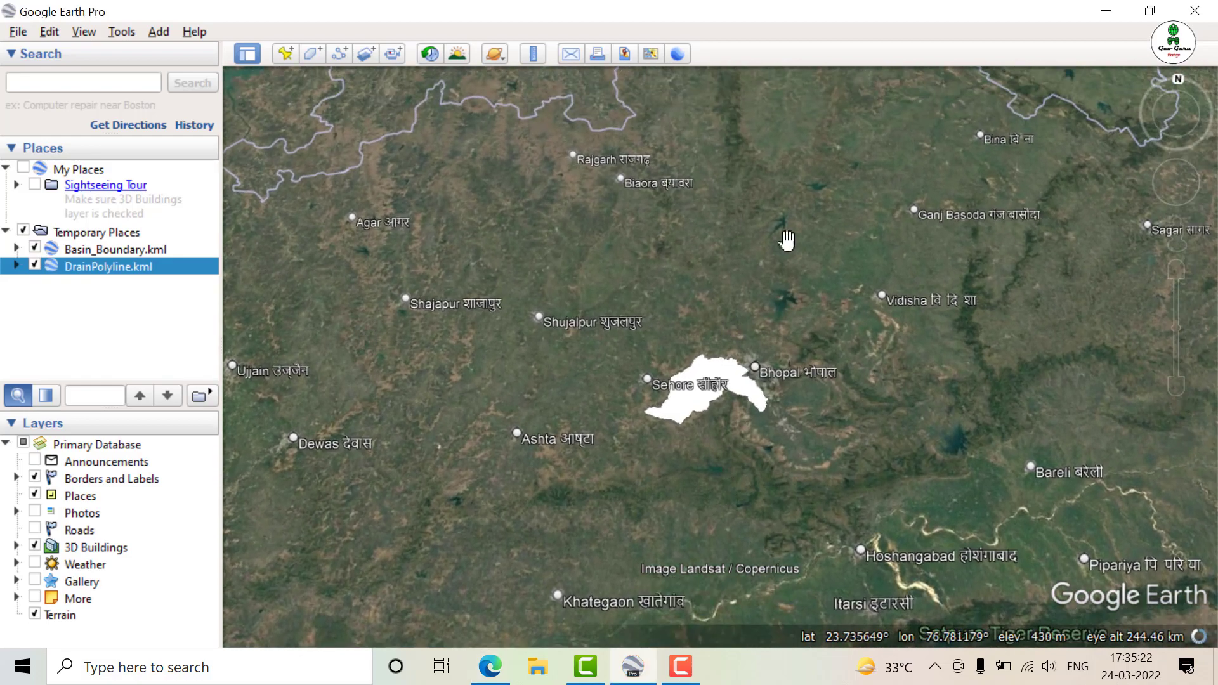
Make the contents of Basin_Boundary.kml share one style and set their area display to Outlined
left_click(104, 252)
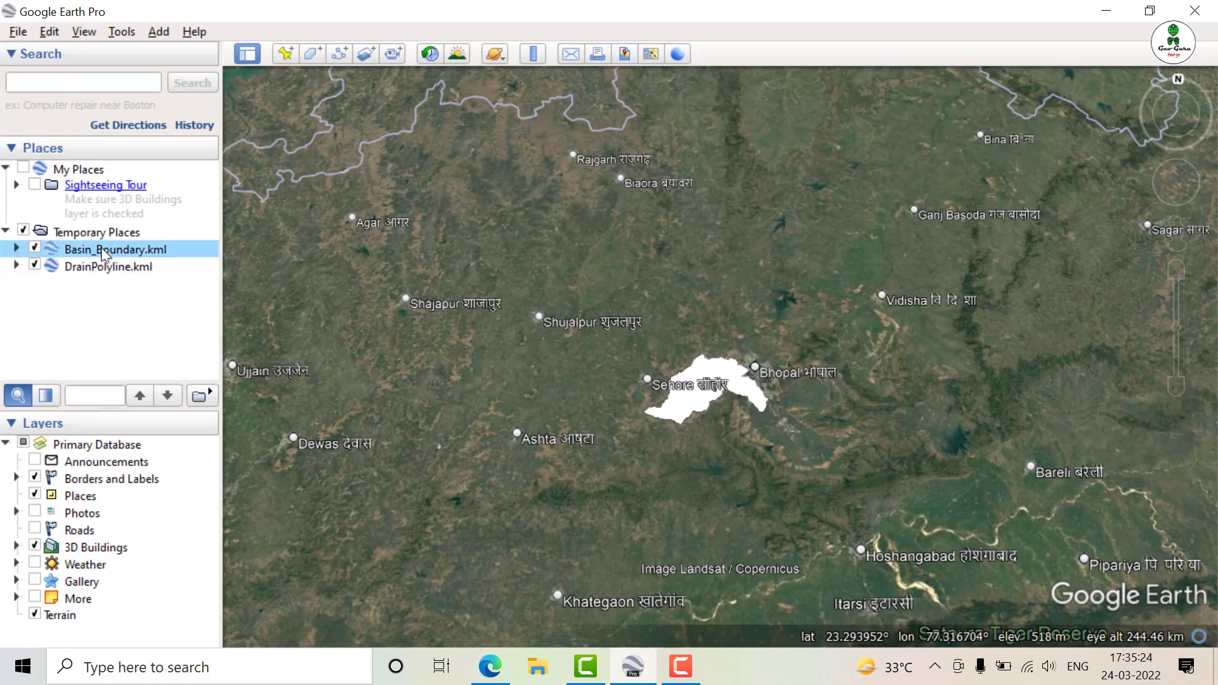
right_click(111, 257)
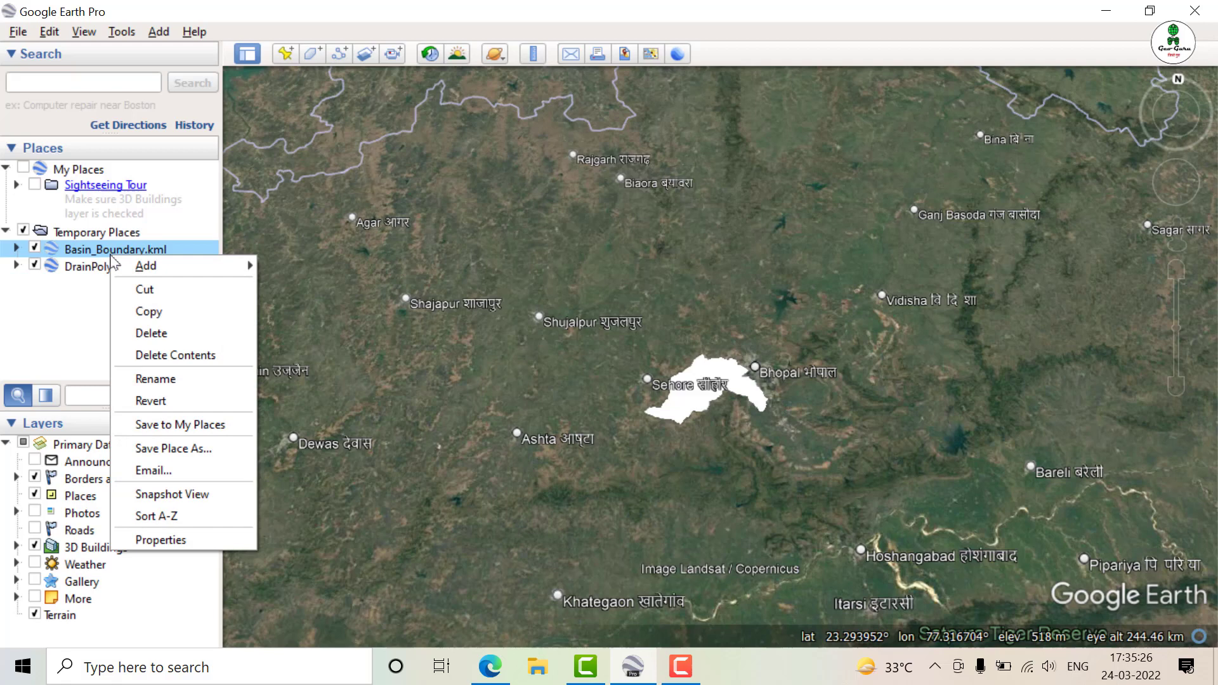
left_click(184, 540)
left_click(319, 366)
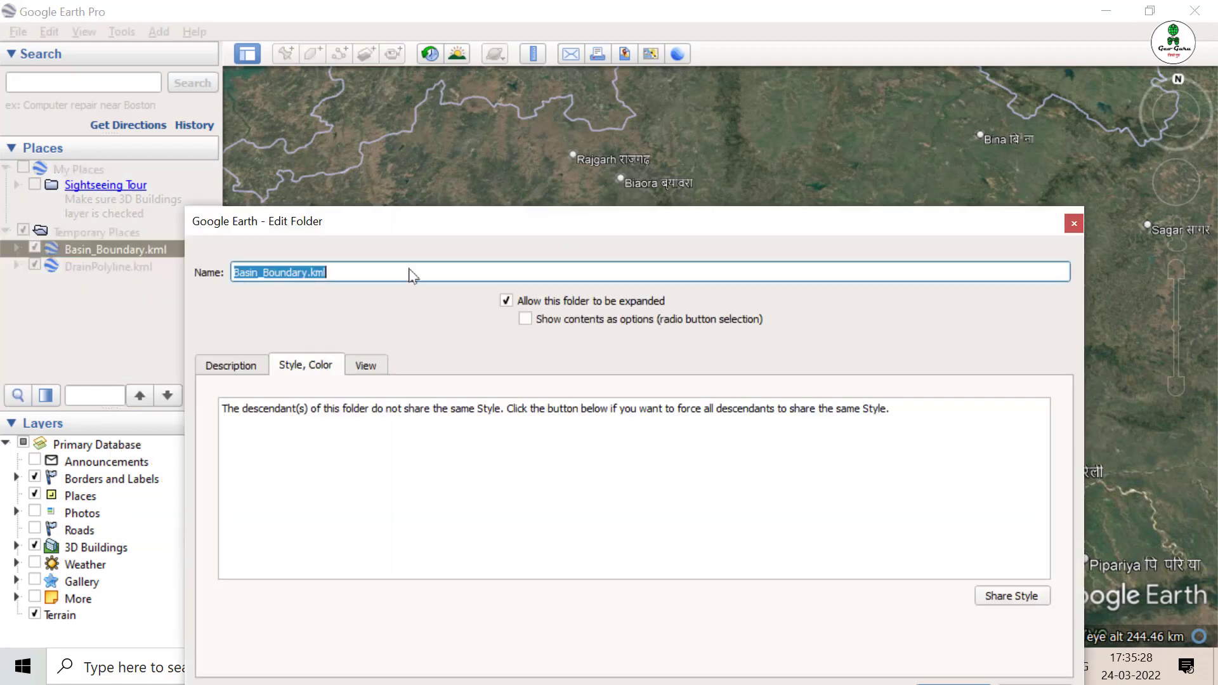
left_click_drag(524, 224, 470, 105)
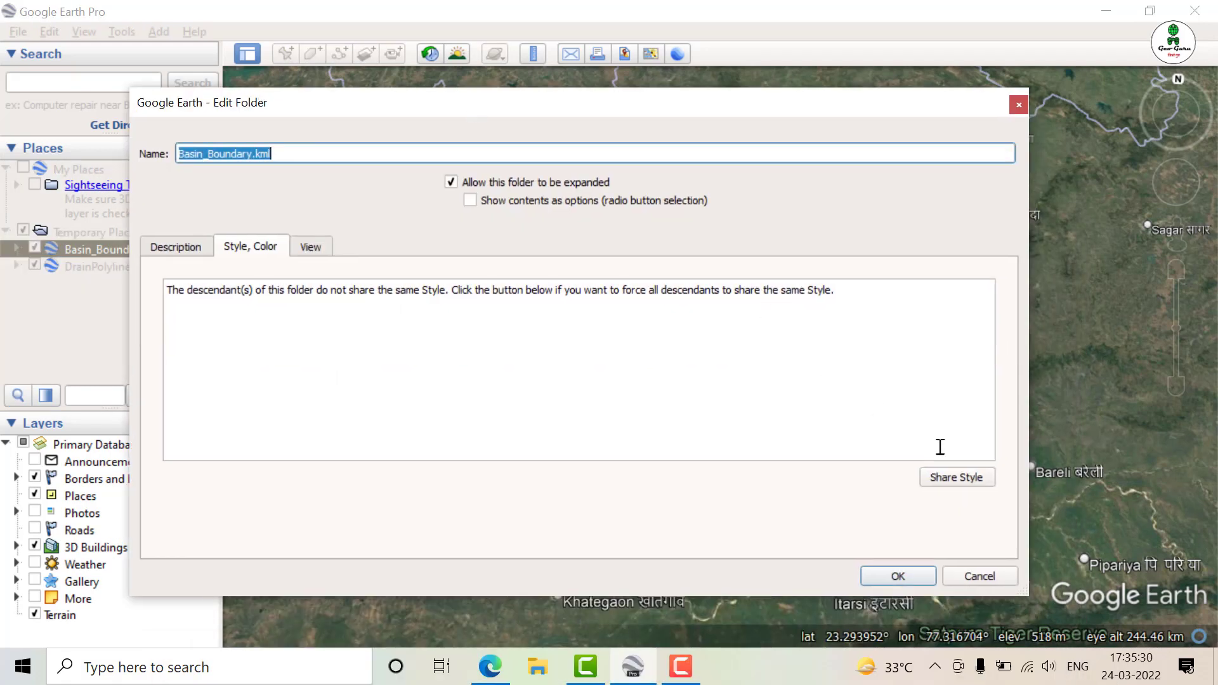
left_click(958, 478)
left_click(274, 382)
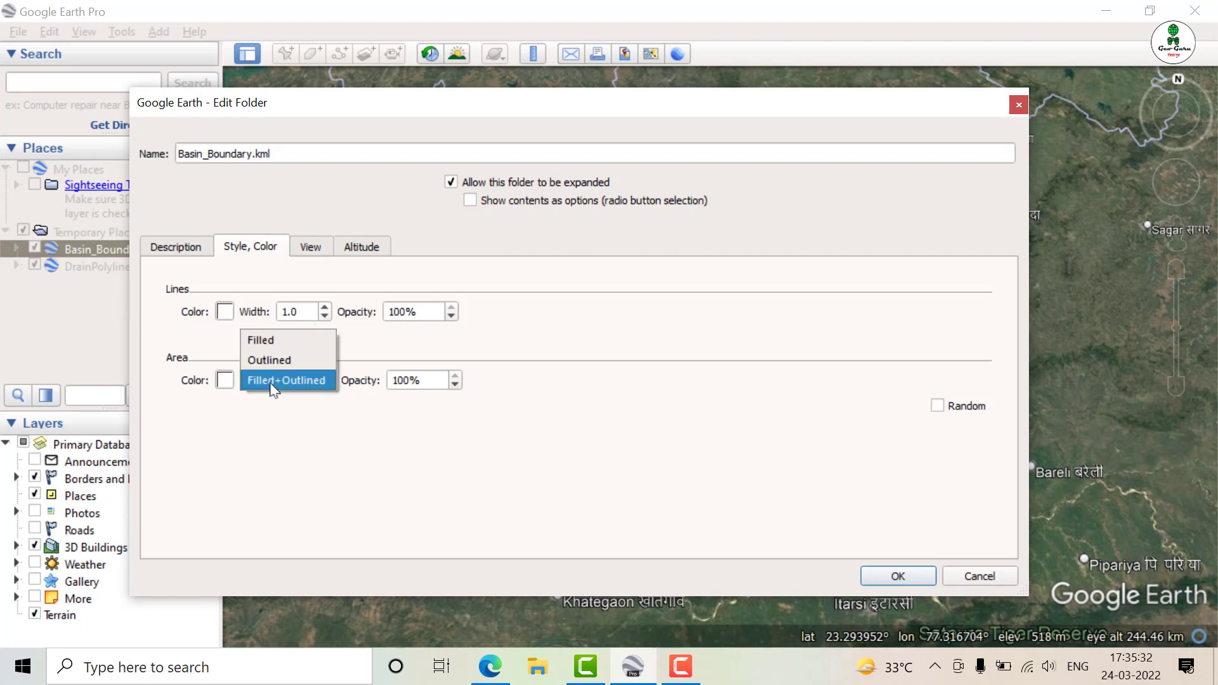
left_click(269, 358)
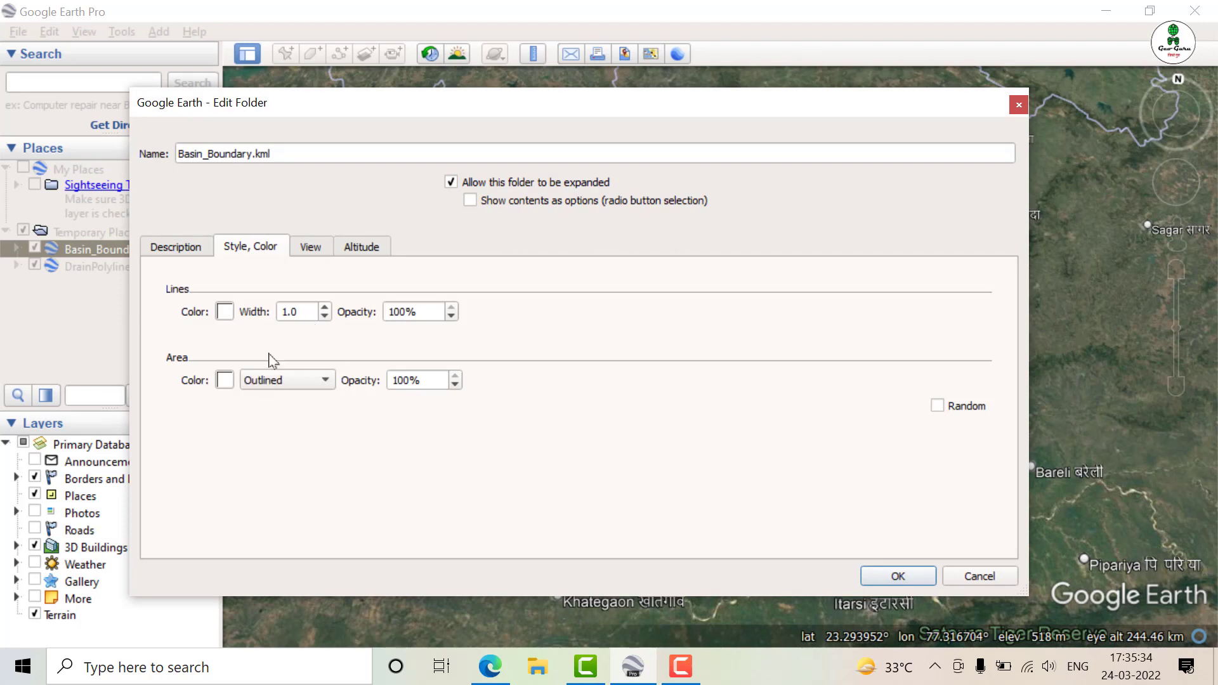
Set the basin boundary's area color to red (#ff0000), apply the style and orient the view to north
left_click(225, 381)
left_click(385, 260)
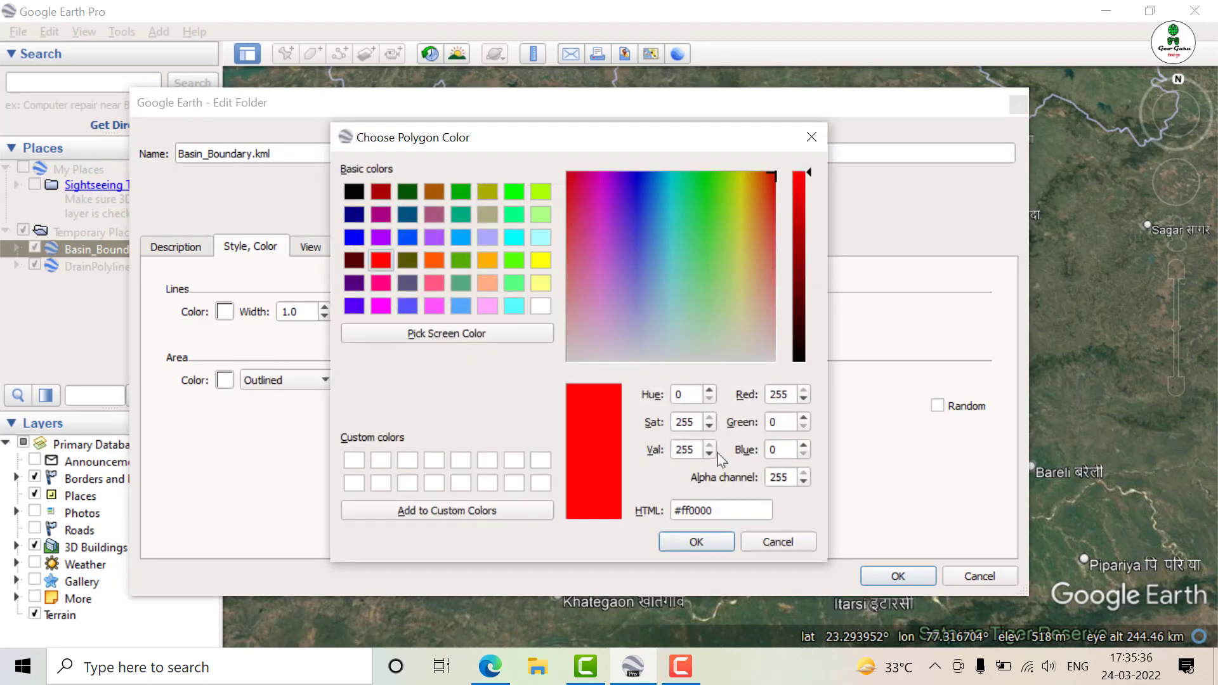
left_click(698, 542)
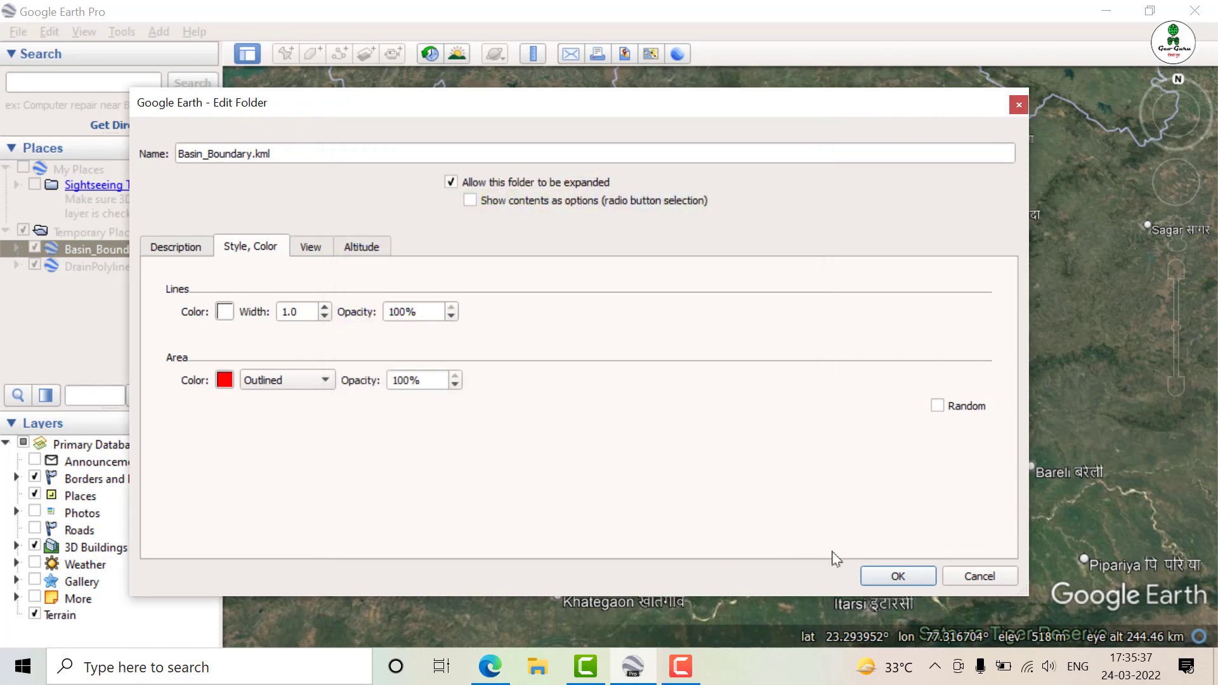
left_click(896, 577)
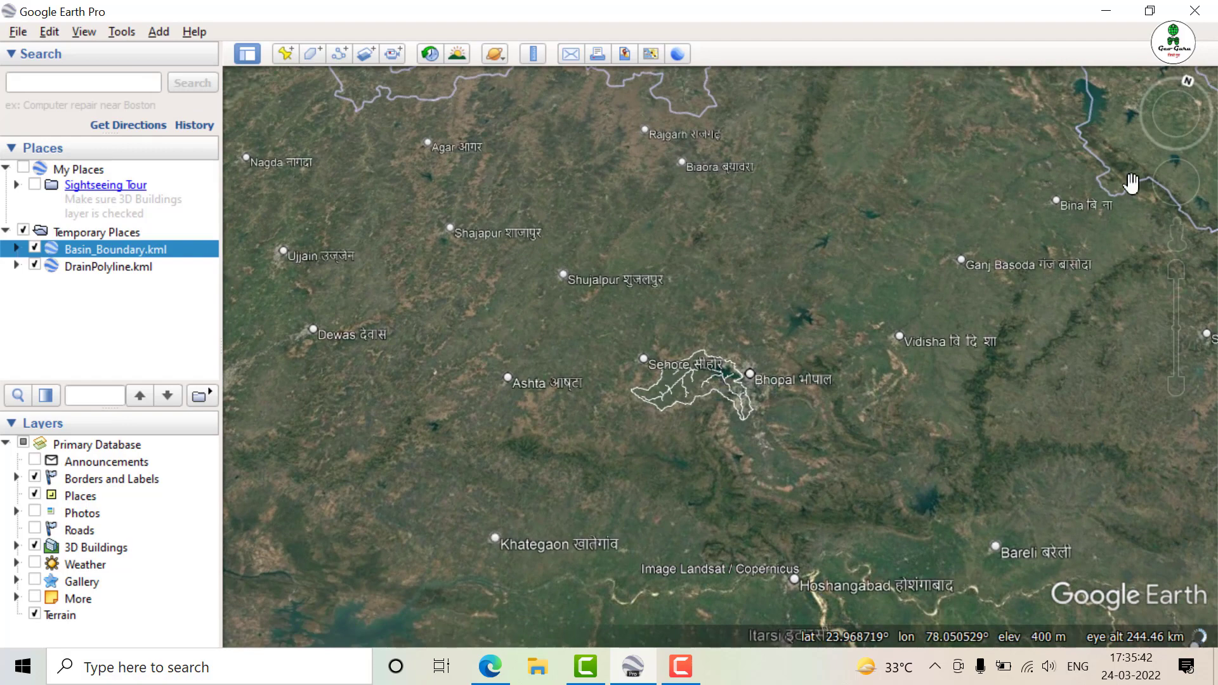
left_click(1188, 83)
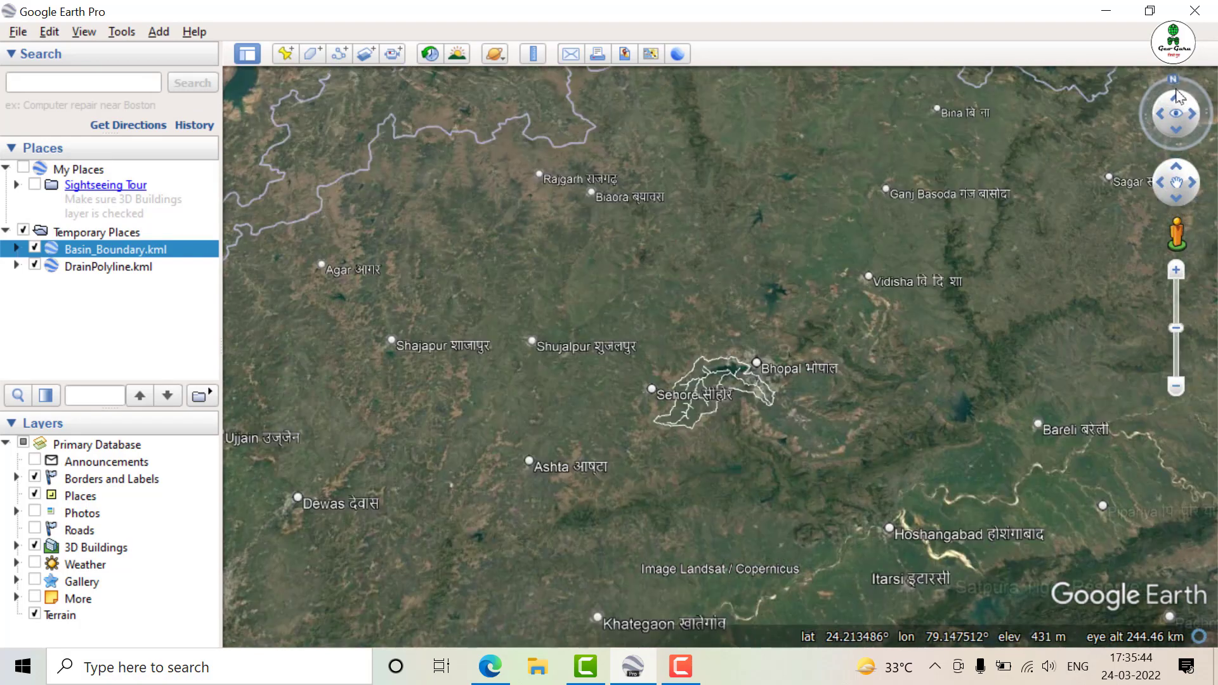
Switch back to the watershed app in the browser and use the place-name search to move the map to New Delhi
left_click(488, 668)
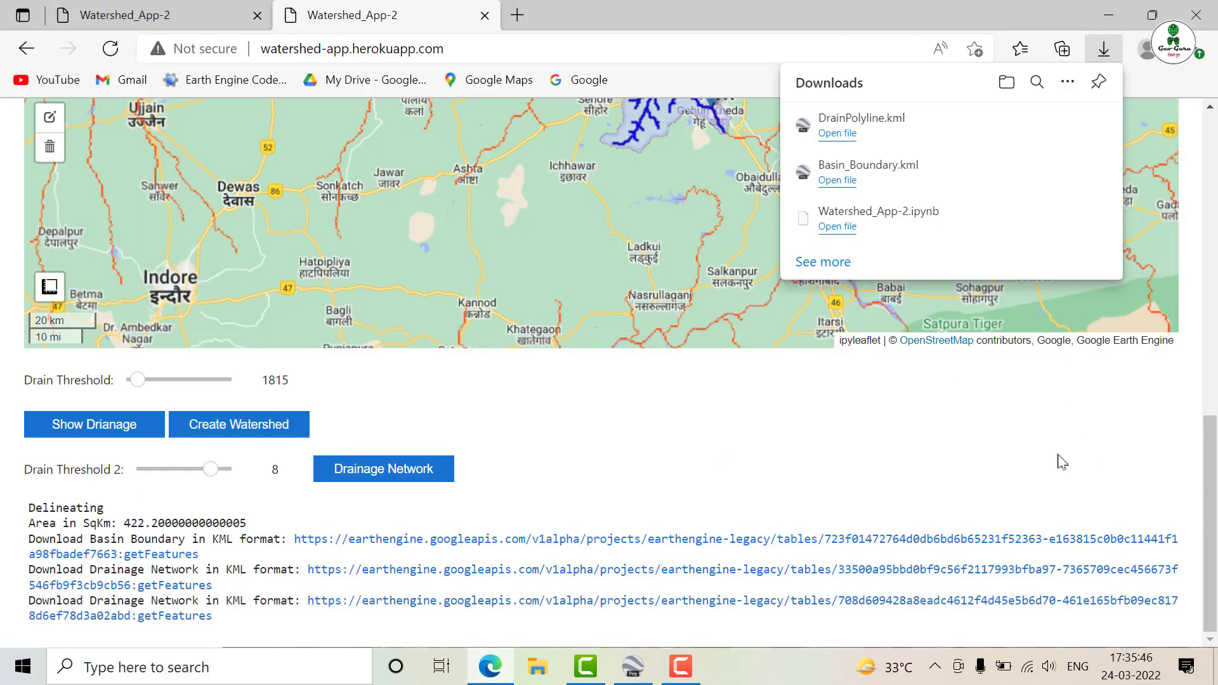
left_click_drag(1211, 457, 1213, 230)
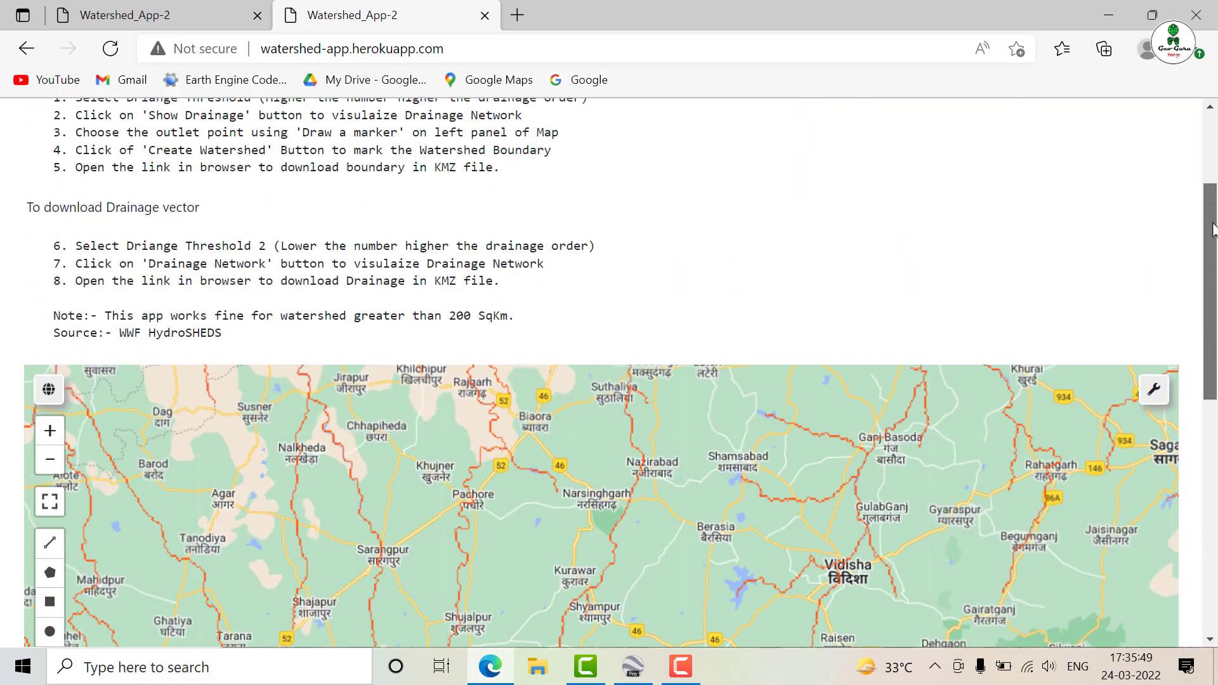
left_click(49, 388)
left_click(182, 414)
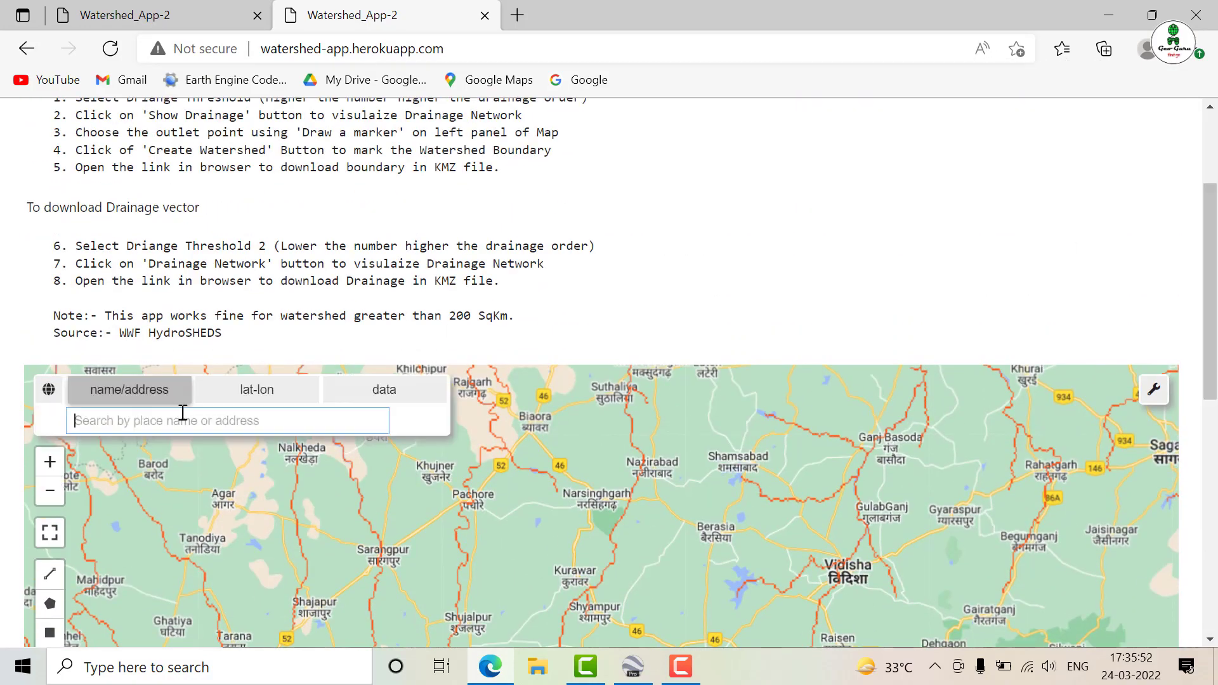
type("V")
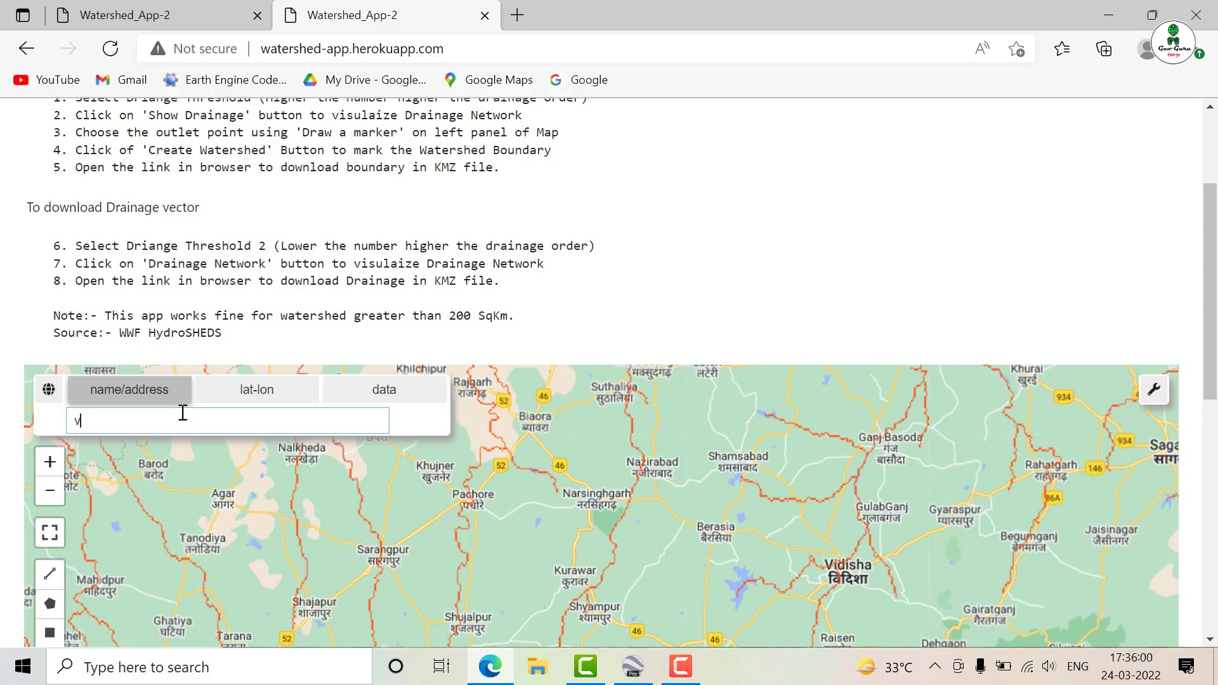
key("BackSpace")
type("delhi")
key("Return")
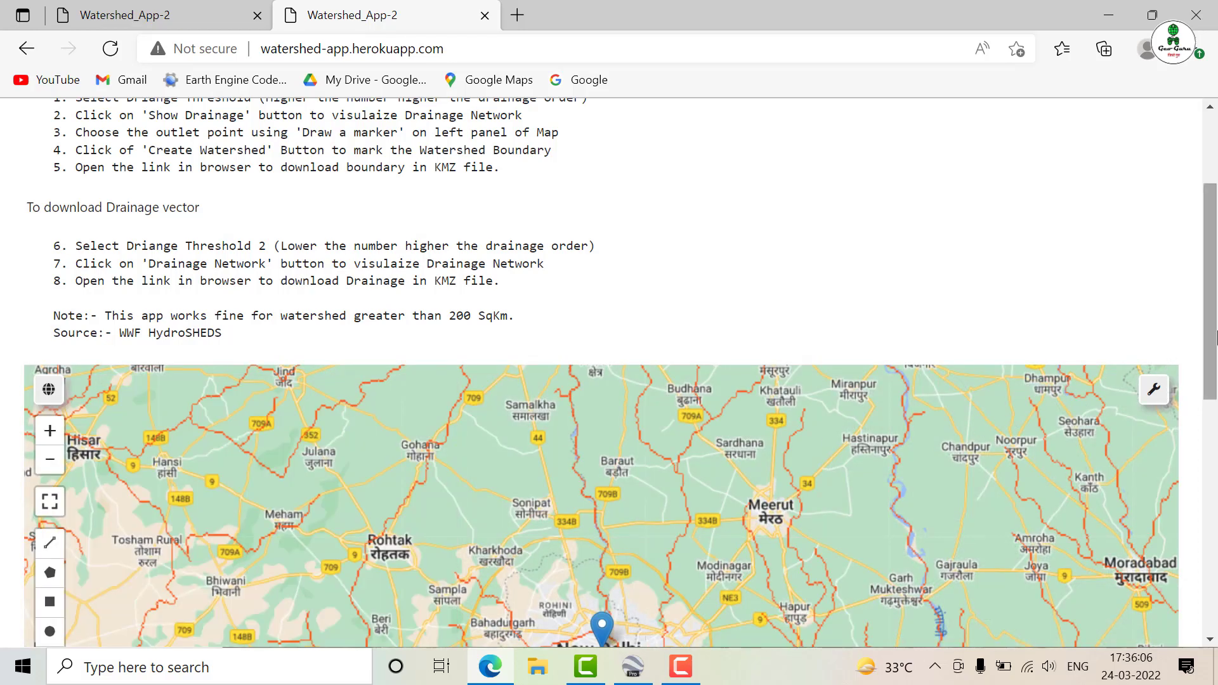
Search the map by latitude and longitude for 23.5, 78.9 to move it to that location
scroll(1215, 367, "down", 1)
scroll(1215, 366, "down", 1)
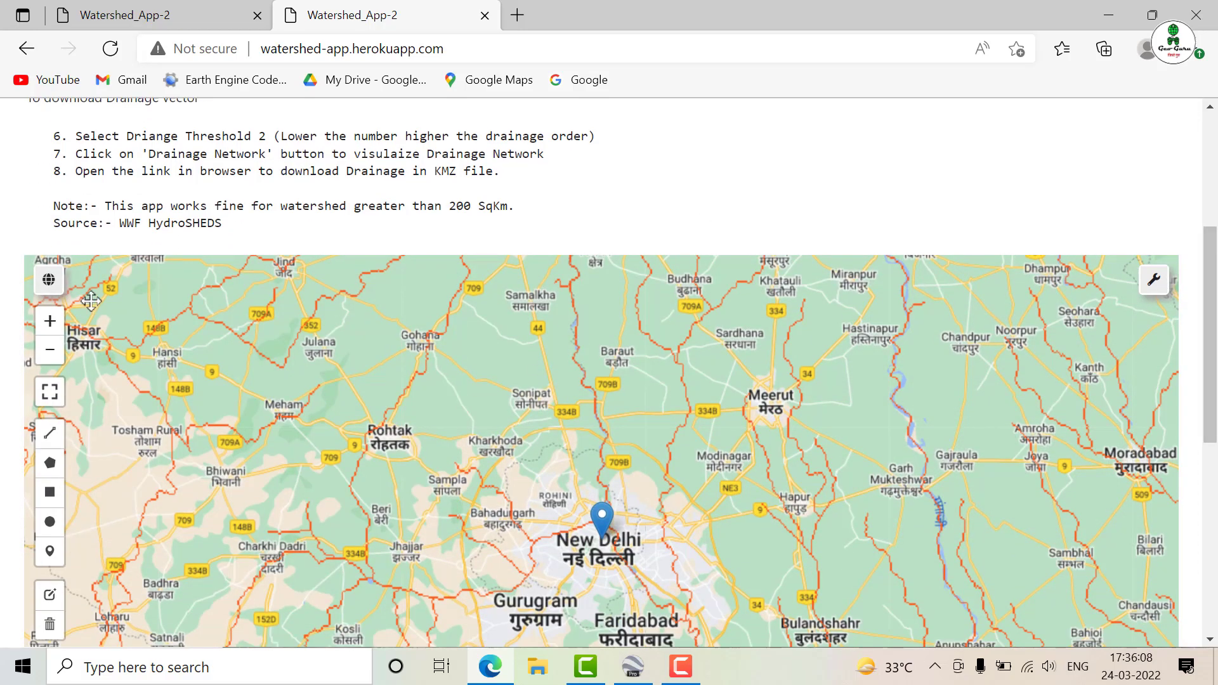
left_click(56, 292)
left_click(241, 282)
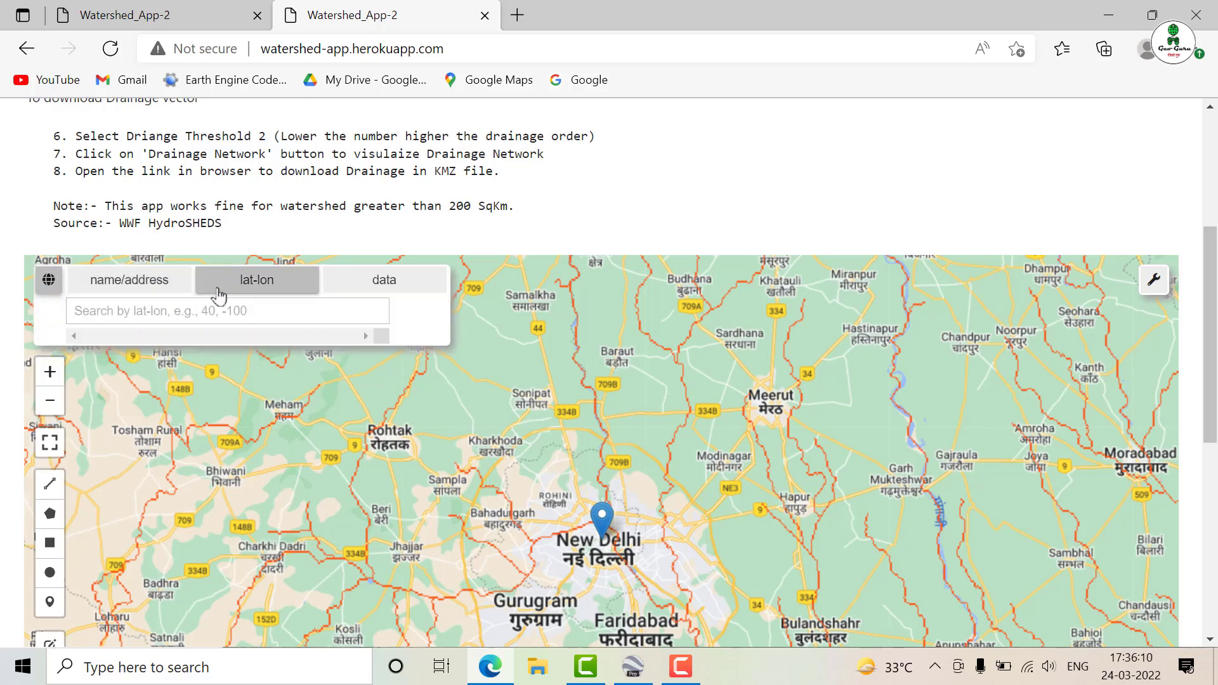
left_click(162, 308)
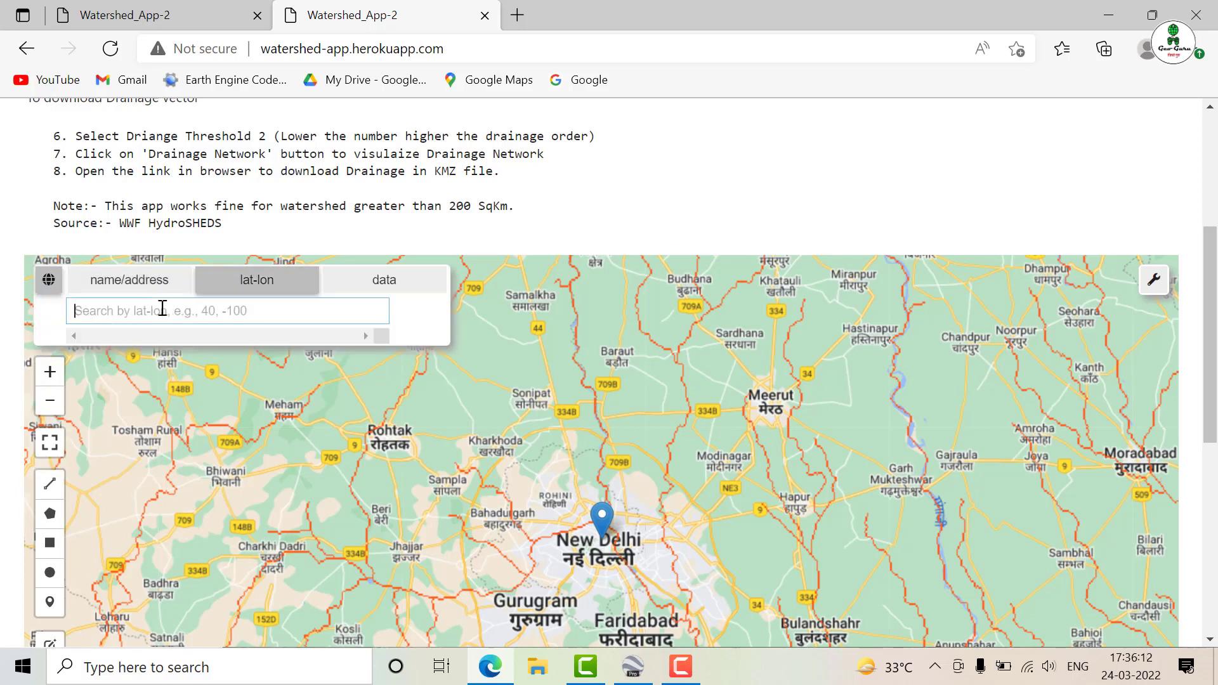
type("2")
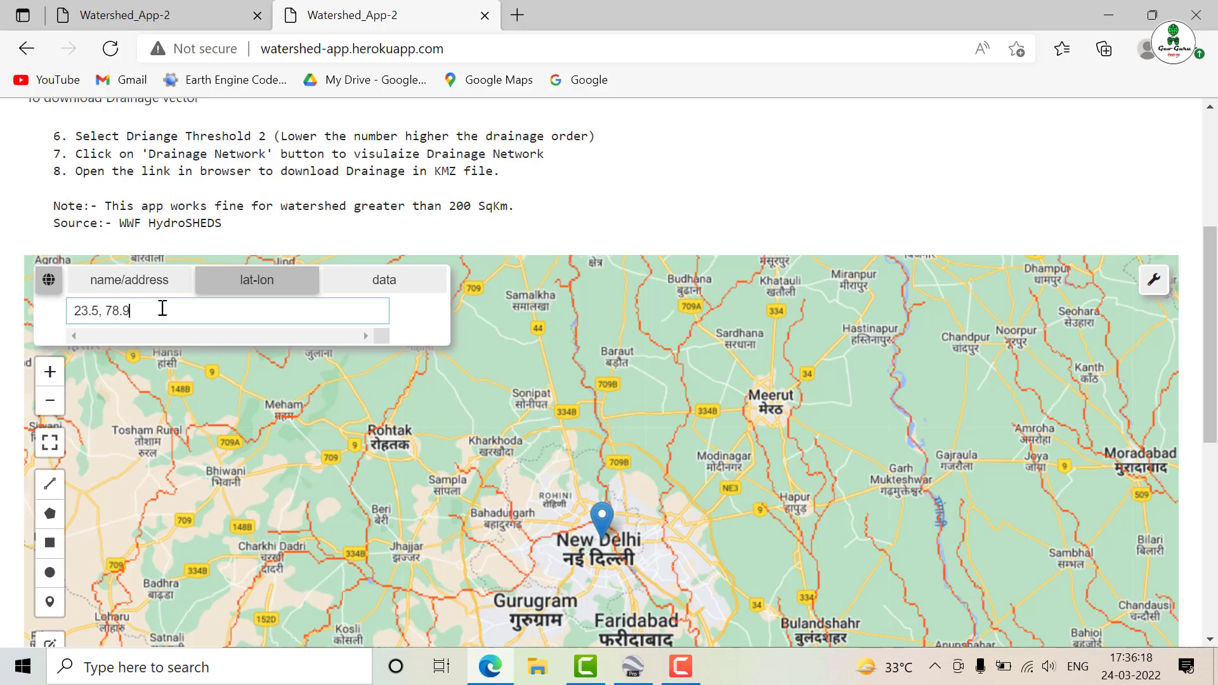
type("3.5, 78.9")
key("Return")
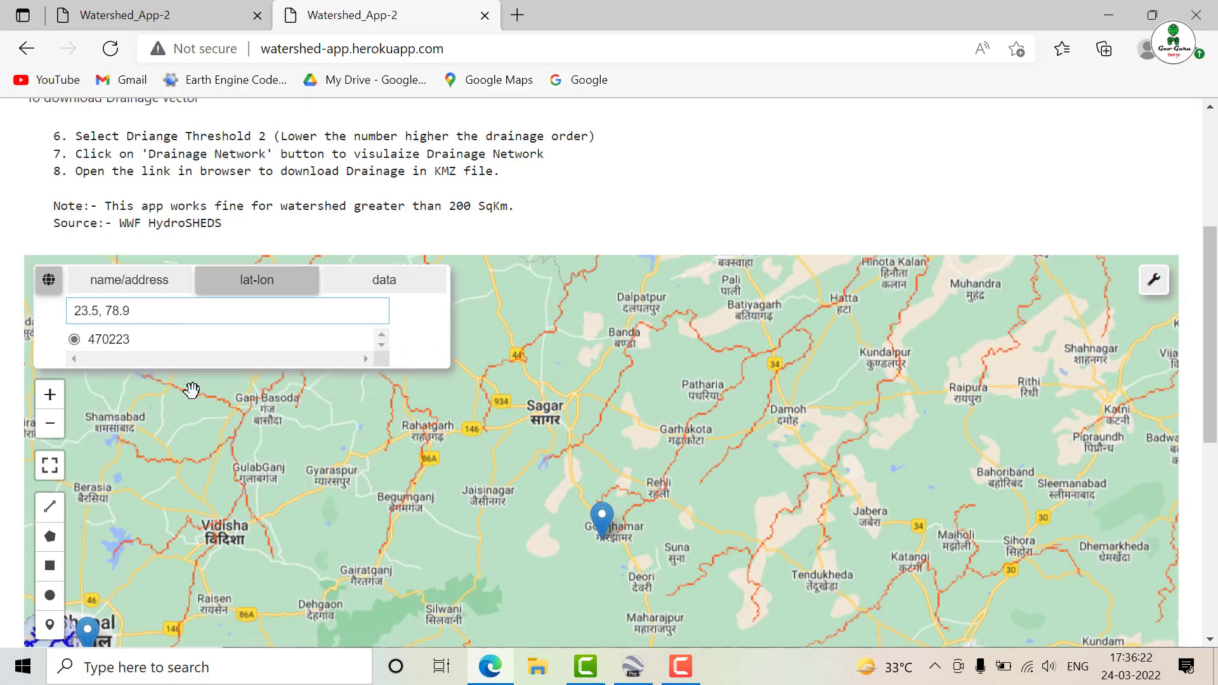
Place an outlet marker on the drainage line where the two streams meet, southwest of Rehli near Baidwara
left_click(54, 627)
scroll(571, 449, "down", 2)
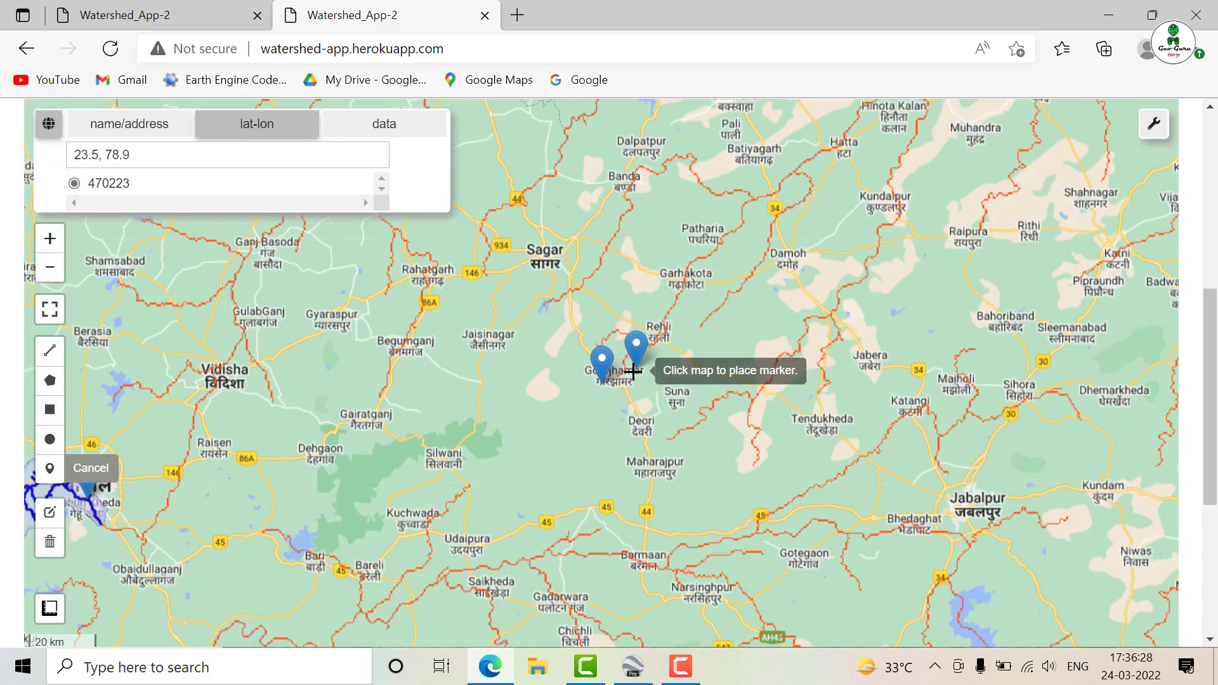
scroll(635, 370, "up", 3)
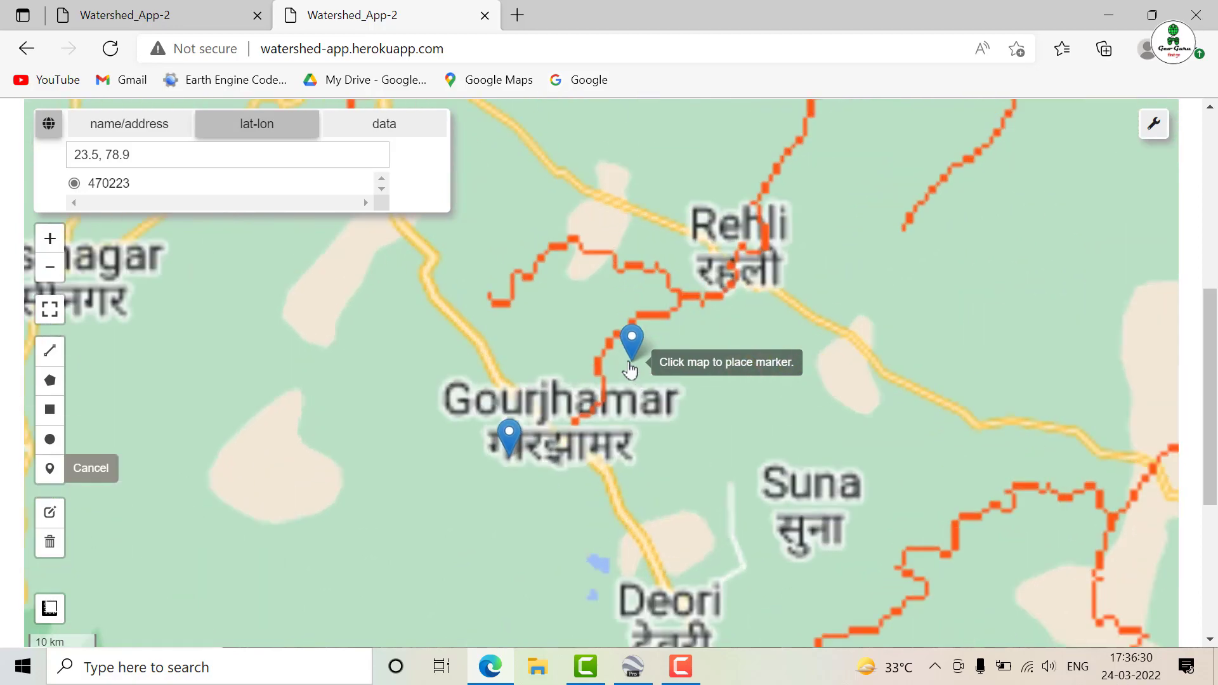
left_click(728, 240)
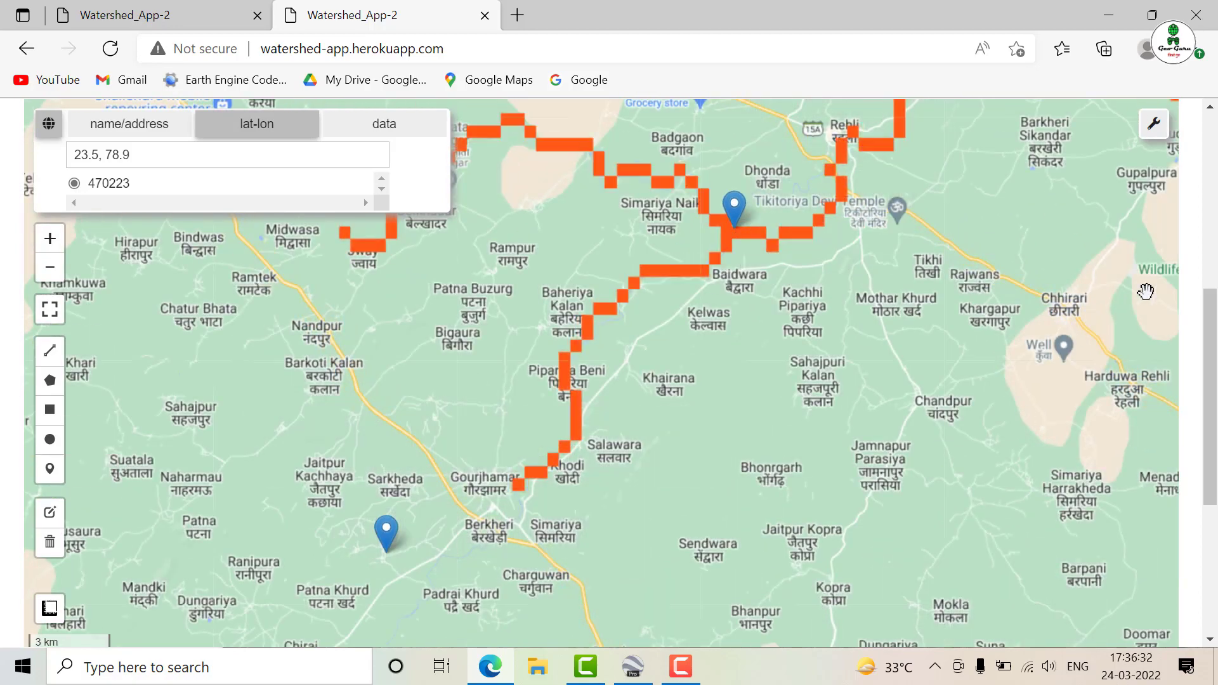
Create the watershed for the new outlet point and review its boundary on the map and the basin boundary download link
left_click_drag(1213, 342, 1215, 471)
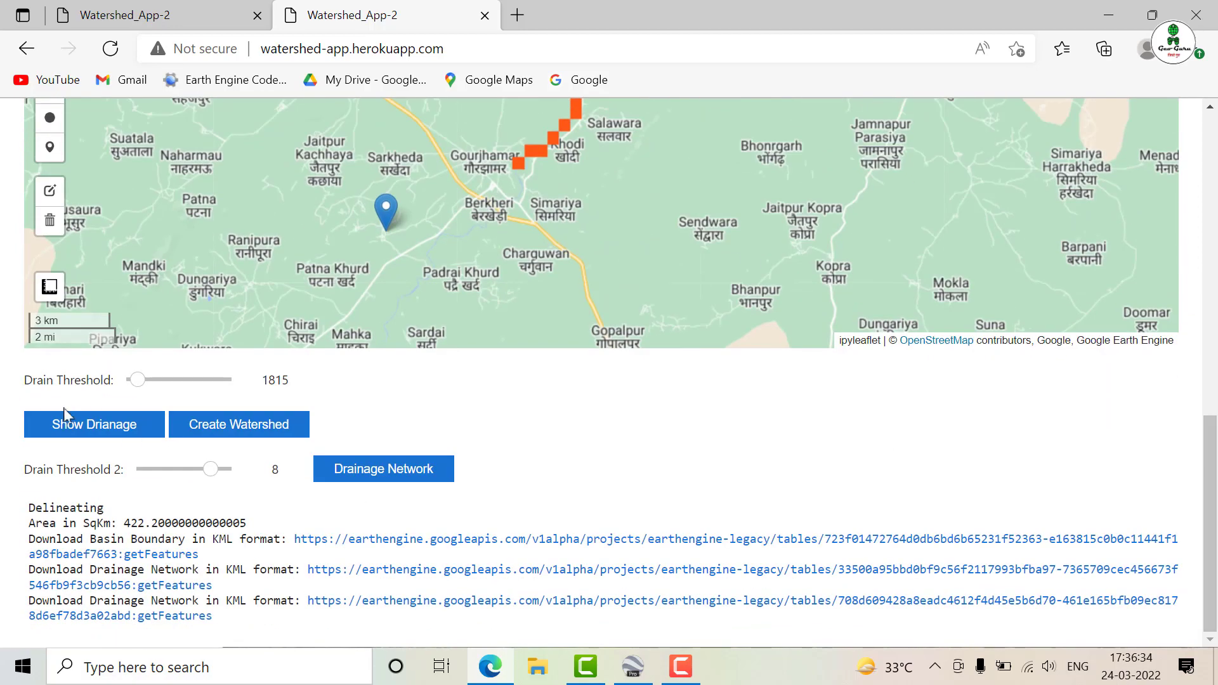
left_click(191, 426)
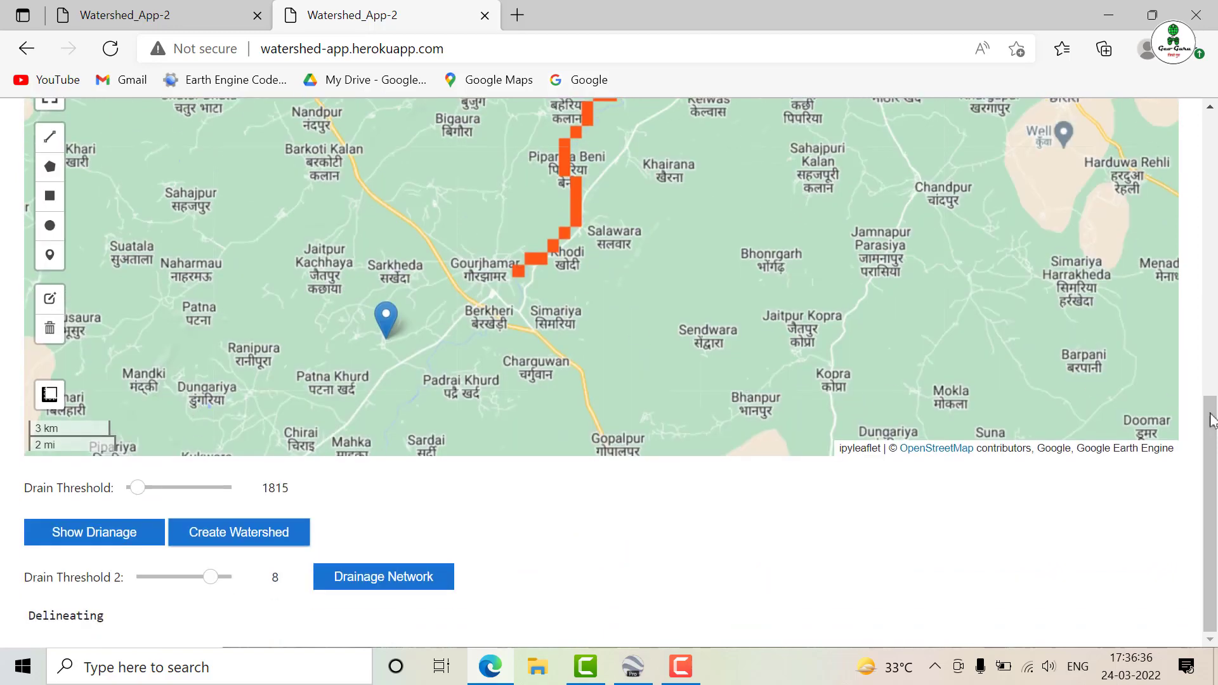
left_click_drag(1212, 419, 1212, 213)
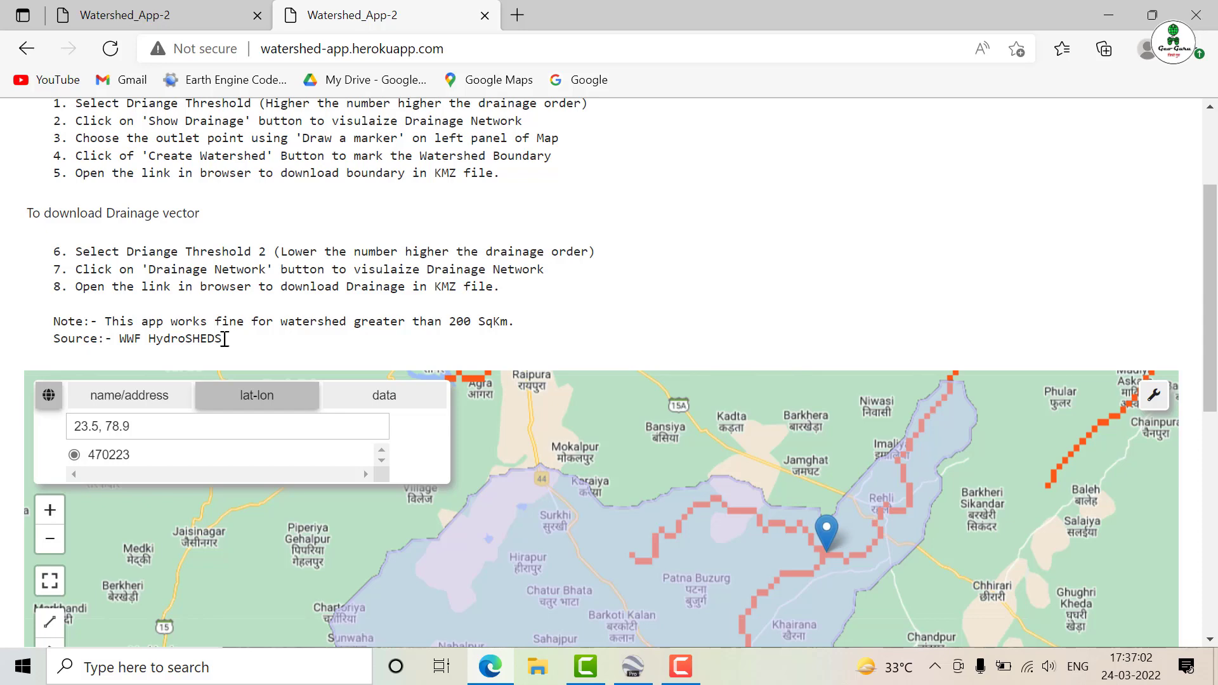
scroll(1212, 330, "down", 2)
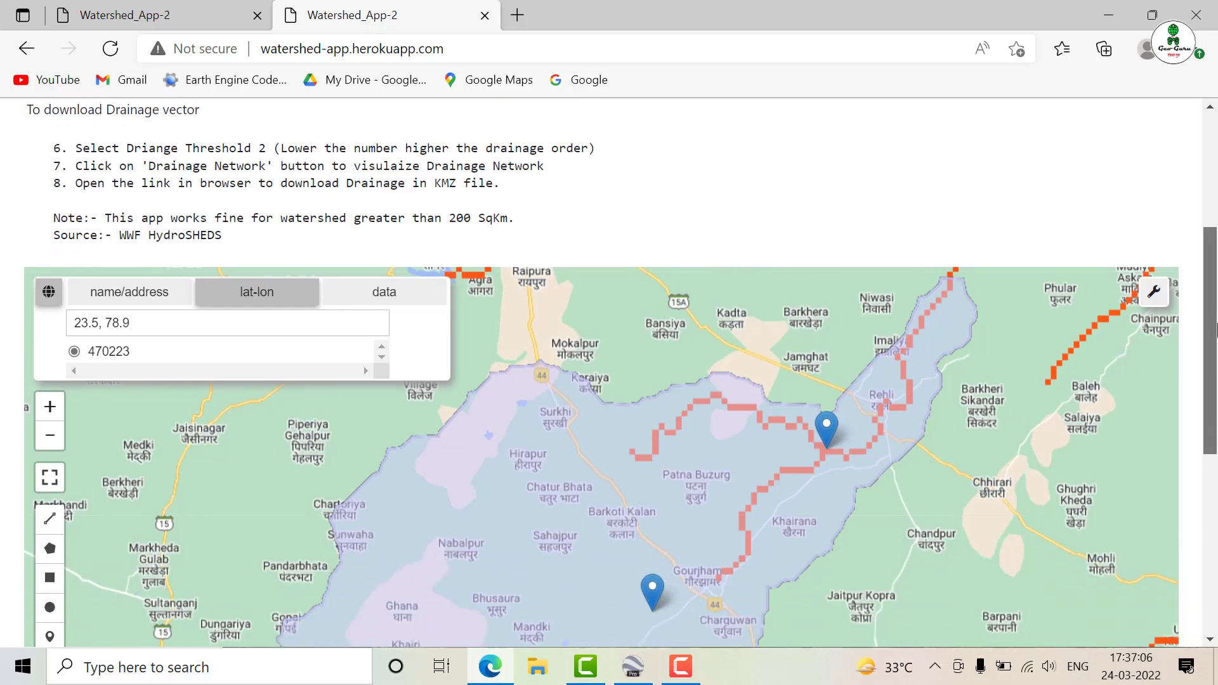
scroll(1216, 330, "down", 1)
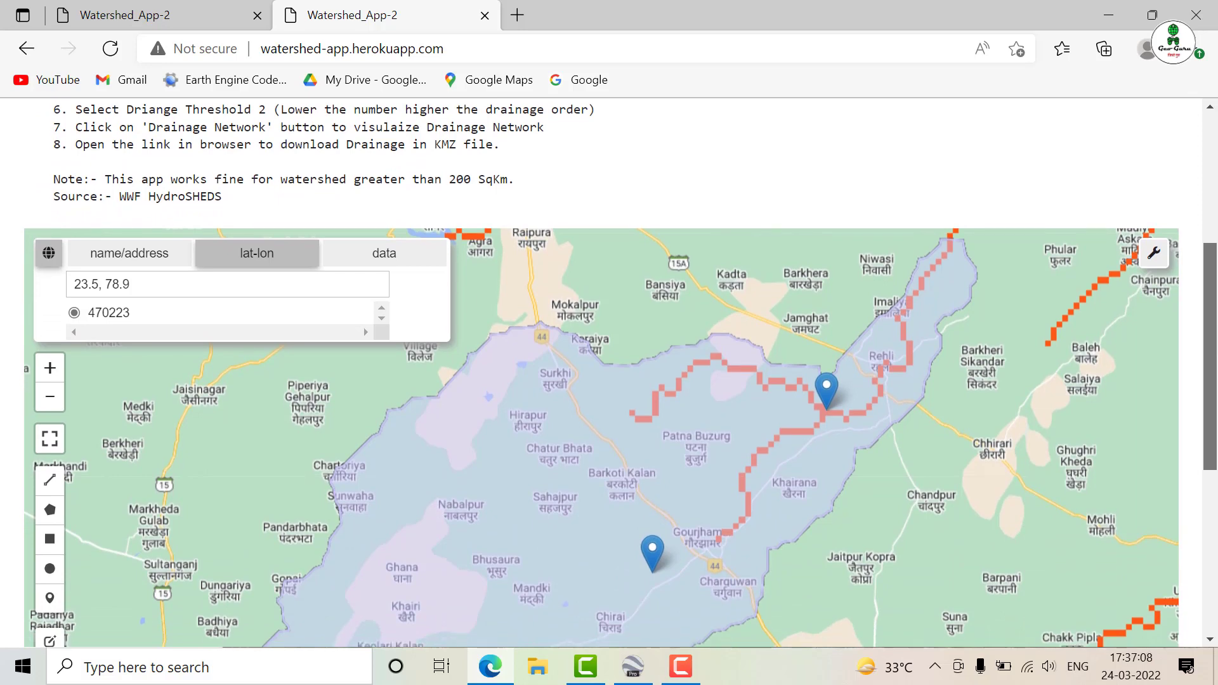
left_click_drag(1212, 339, 1213, 521)
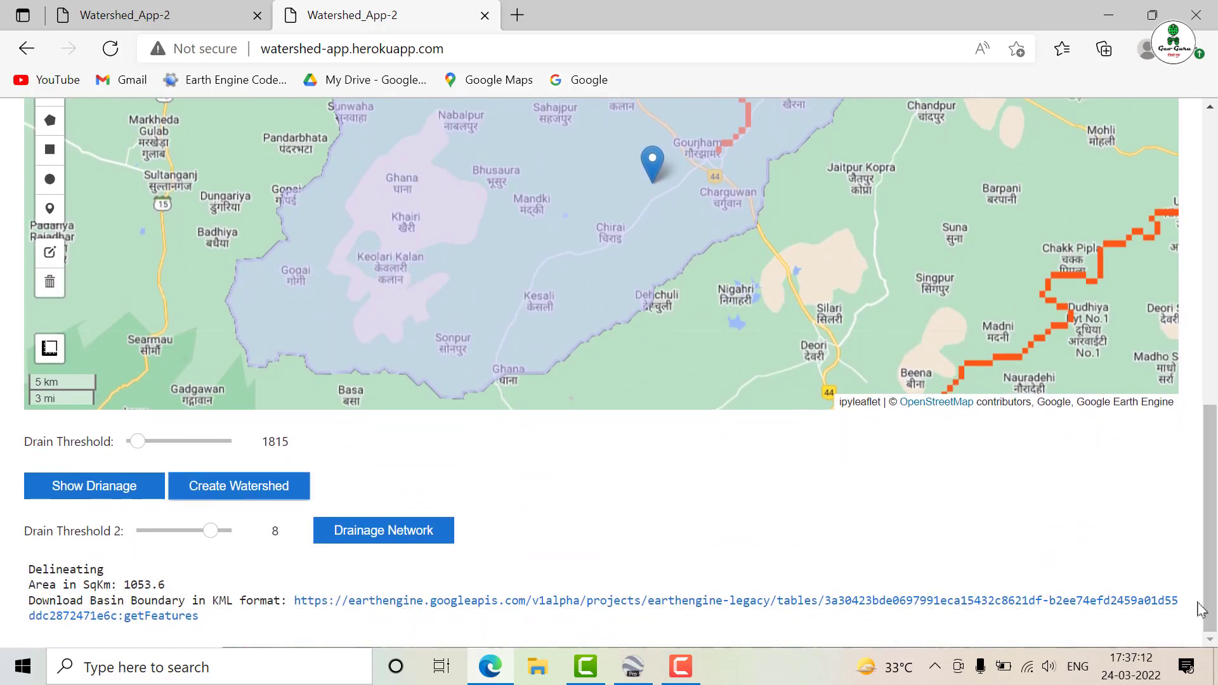